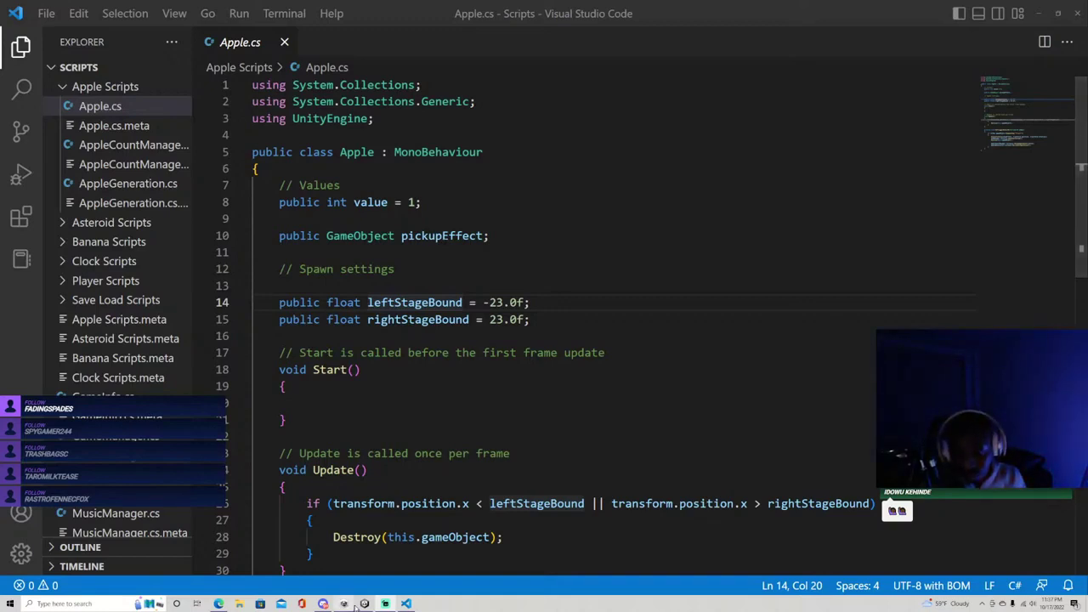
# Switch to the Unity editor and start a game from the Apples and Asteroids start menu.
pyautogui.moveTo(357, 606)
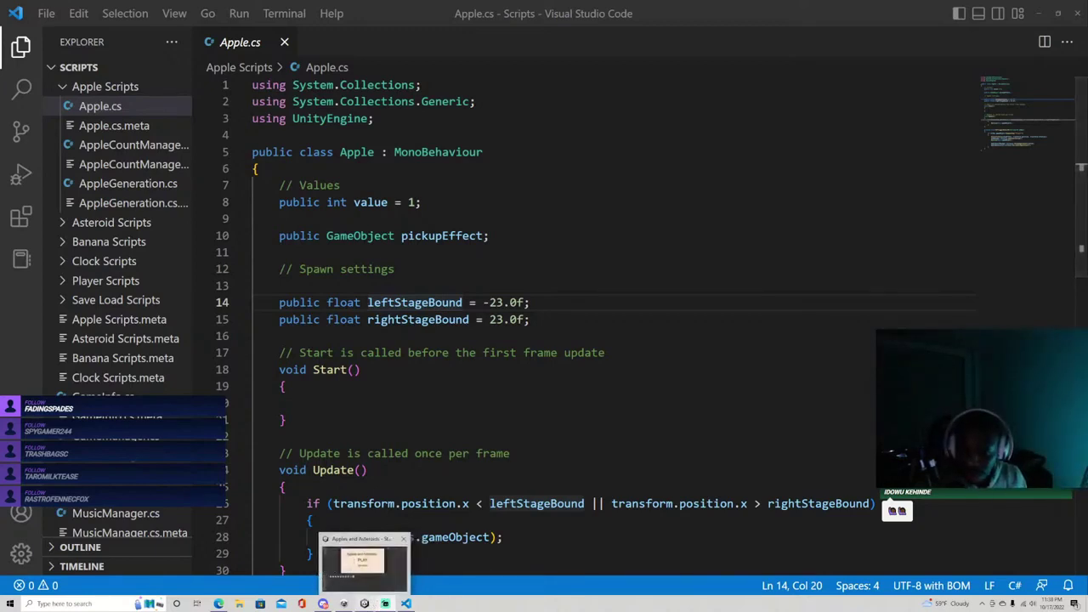
pyautogui.click(364, 600)
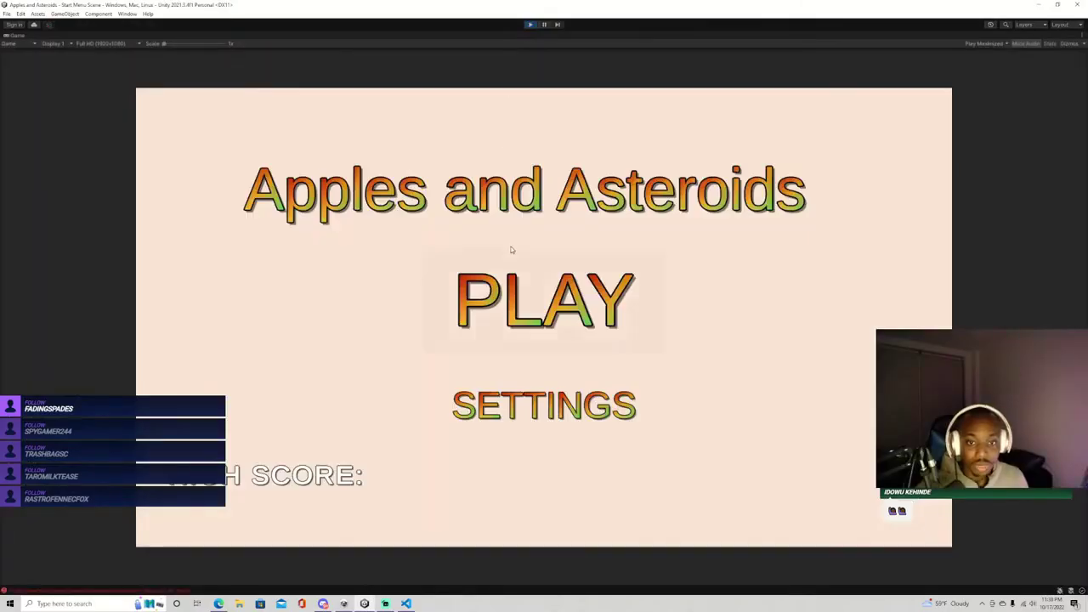
pyautogui.click(525, 289)
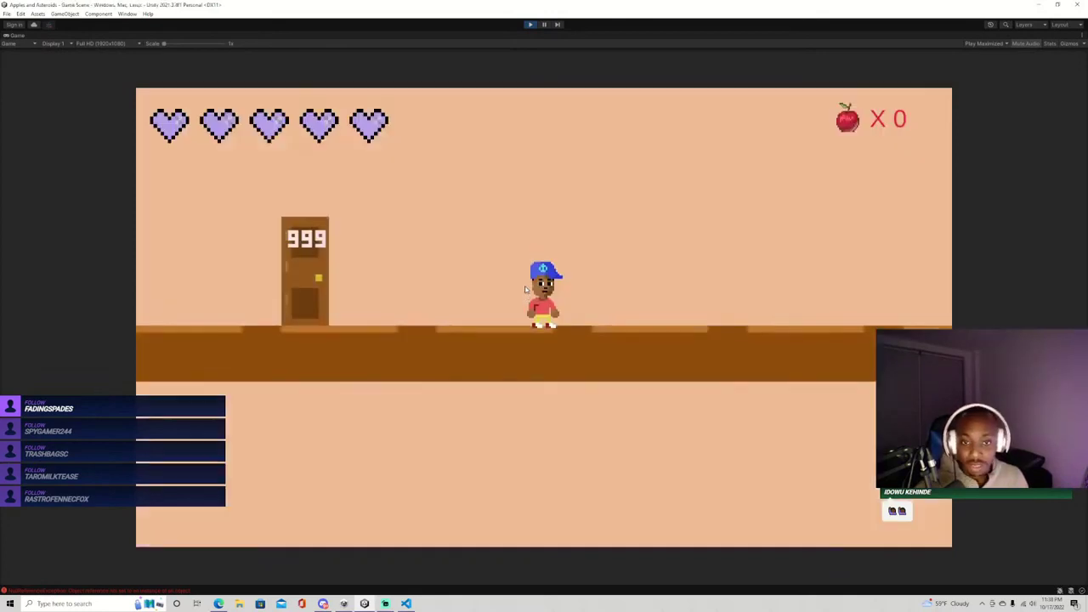
# Playtest running and jumping in both directions, collecting falling apples and avoiding the asteroids.
pyautogui.press('Right')
pyautogui.press('Left')
pyautogui.press('Right')
pyautogui.press('Right')
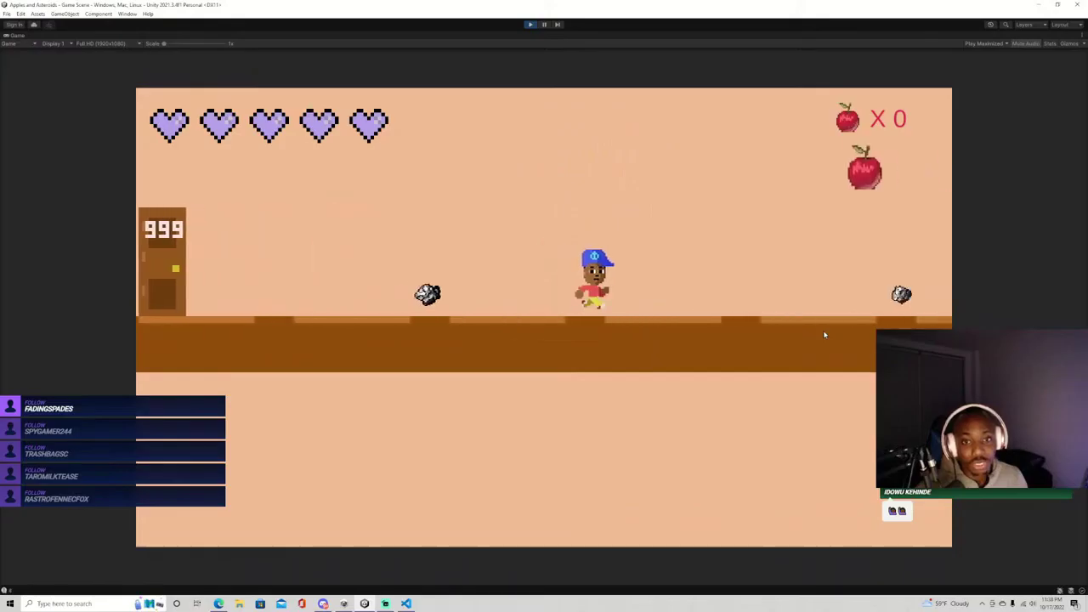
pyautogui.press('space')
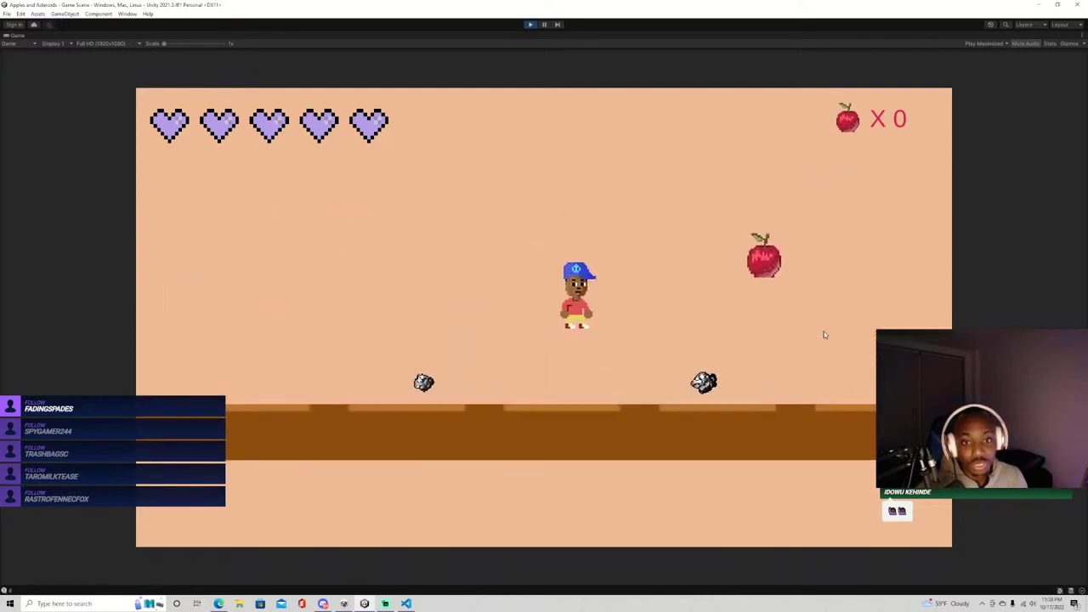
pyautogui.press('Right')
pyautogui.press('space')
pyautogui.press('Left')
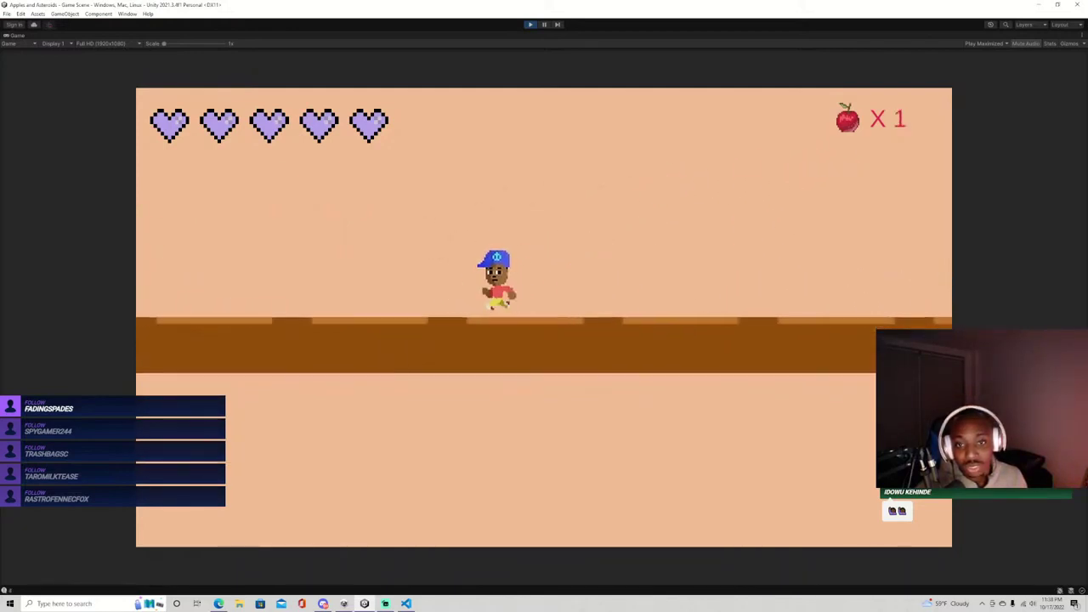
pyautogui.press('space')
pyautogui.press('Left')
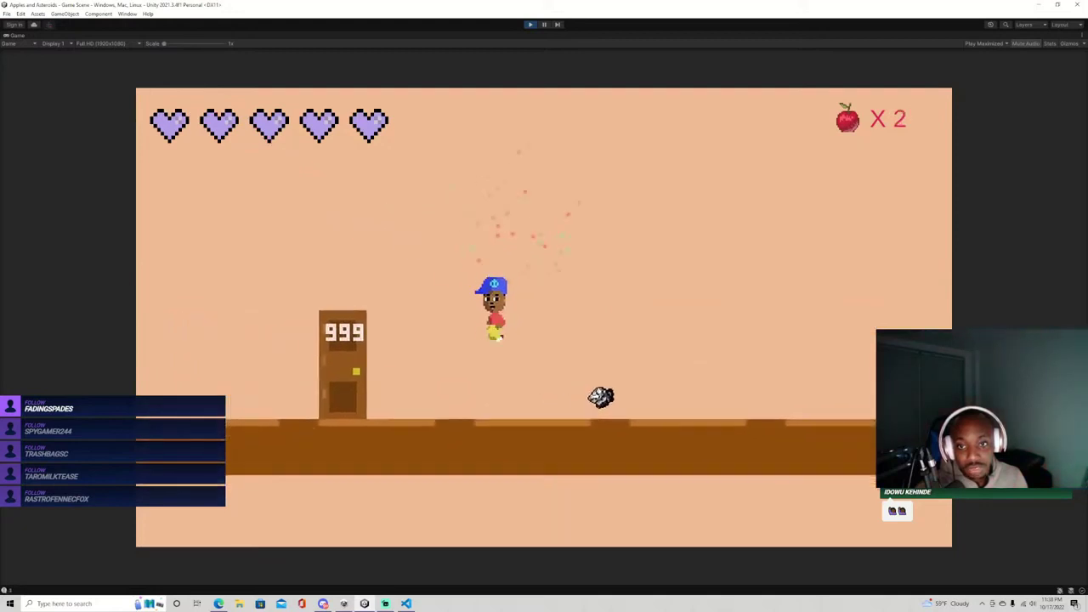
# Run past the 999 door and back, jumping to collect the falling apples on both sides.
pyautogui.press('Left')
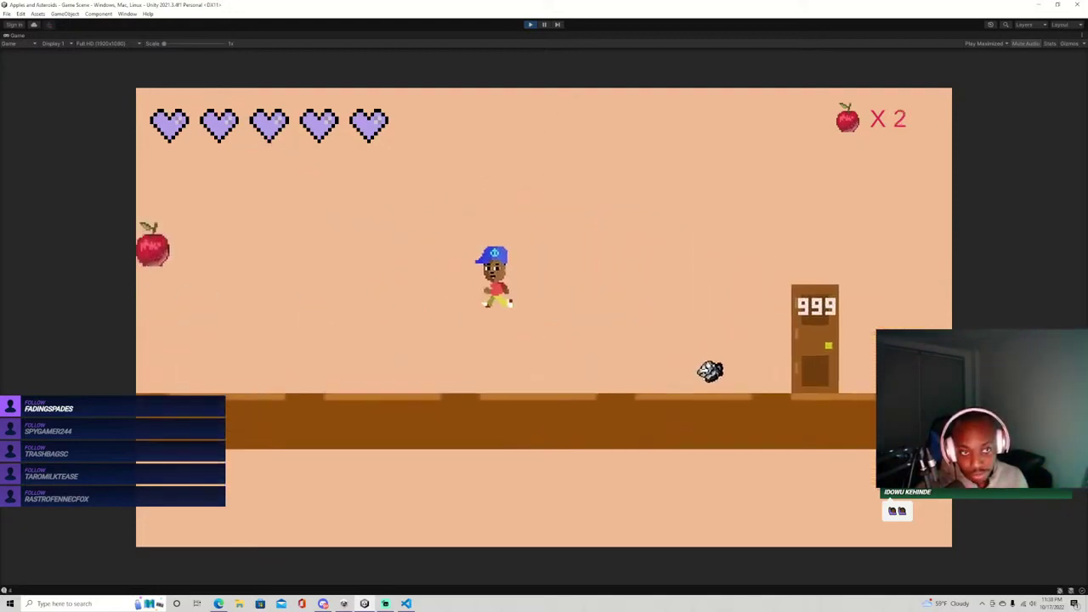
pyautogui.press('space')
pyautogui.press('Left')
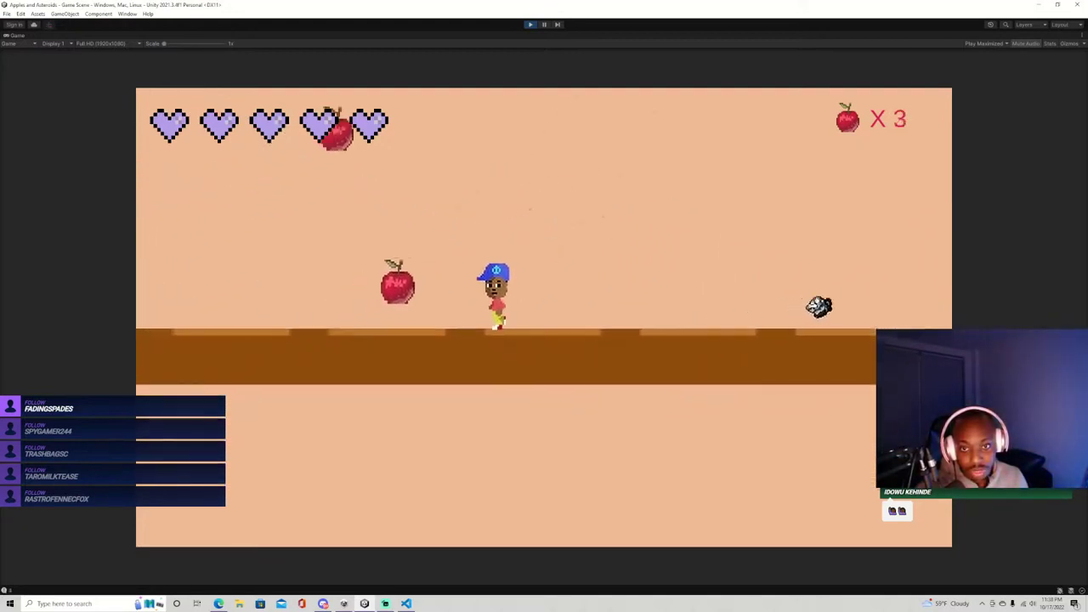
pyautogui.press('space')
pyautogui.press('Right')
pyautogui.press('space')
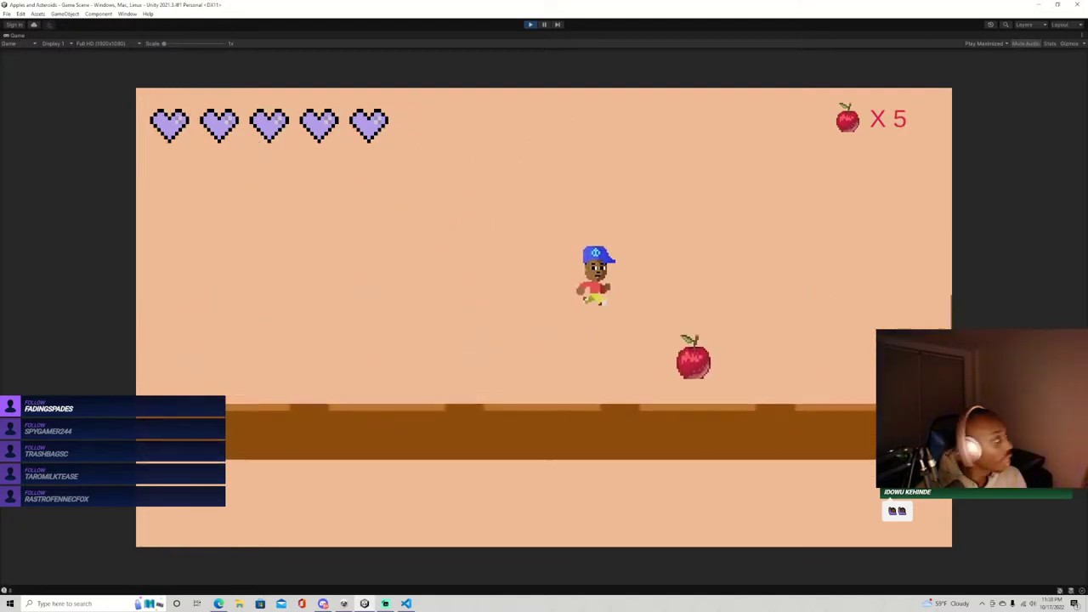
pyautogui.press('Left')
pyautogui.press('space')
pyautogui.press('Right')
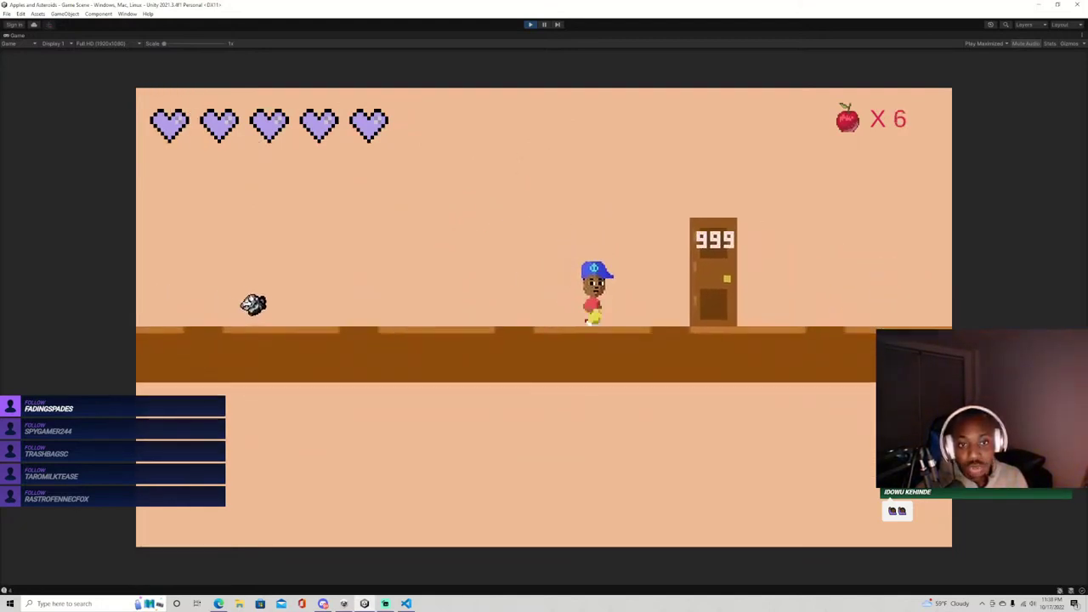
# Run the character to the stage wall beyond the 999 door and back, jumping for apples along the way.
pyautogui.press('space')
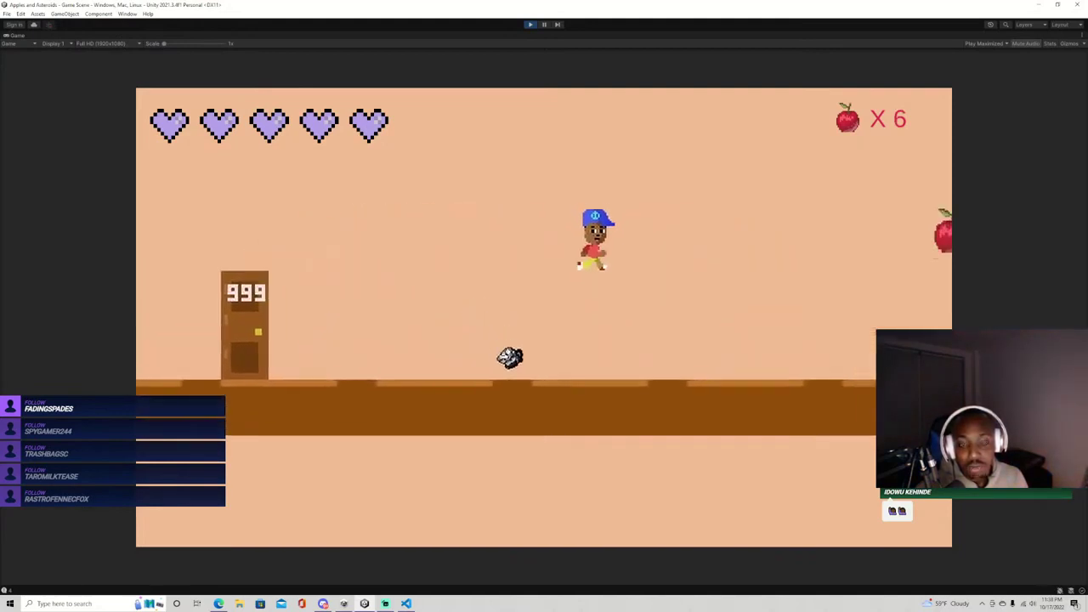
pyautogui.press('space')
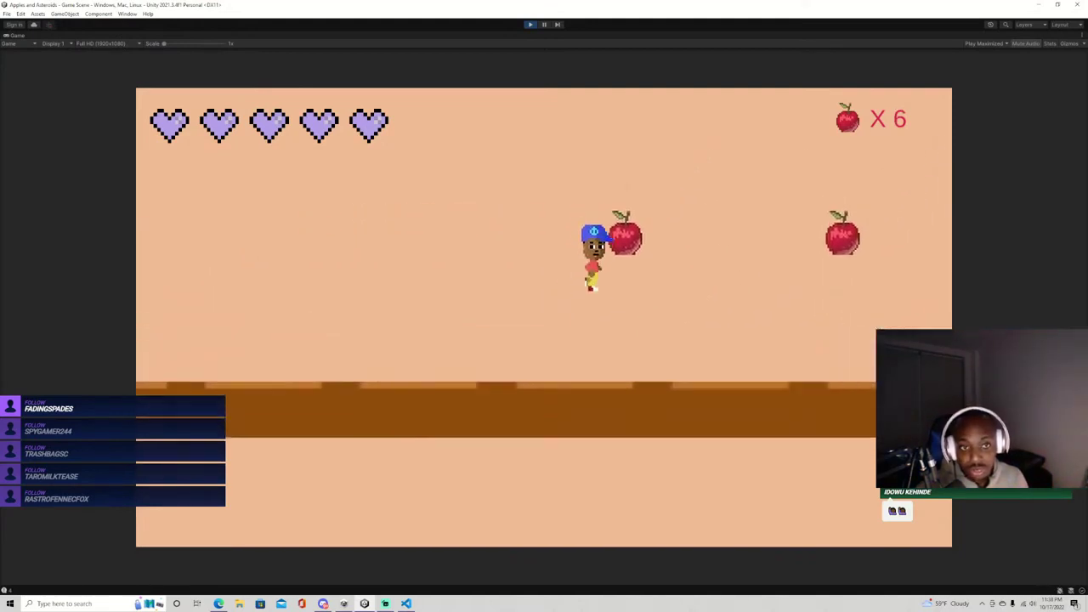
pyautogui.press('space')
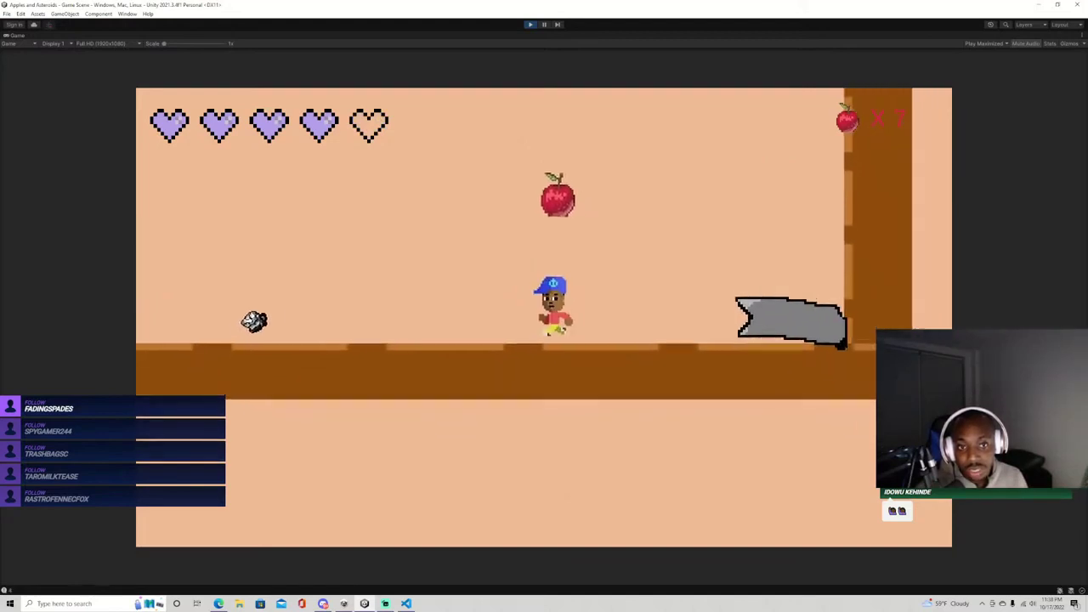
pyautogui.press('space')
pyautogui.press('Left')
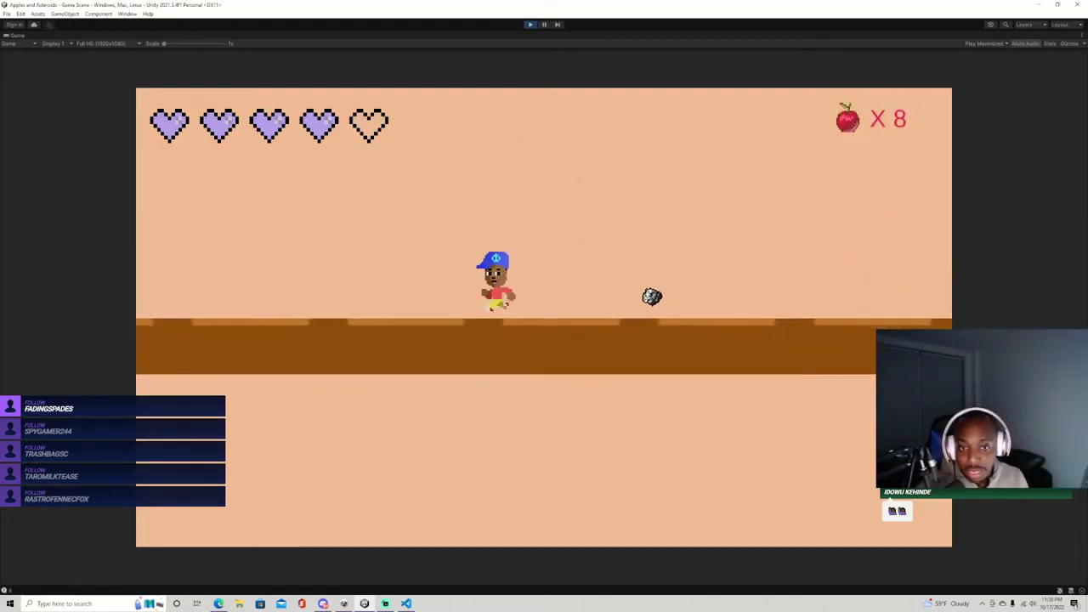
pyautogui.press('space')
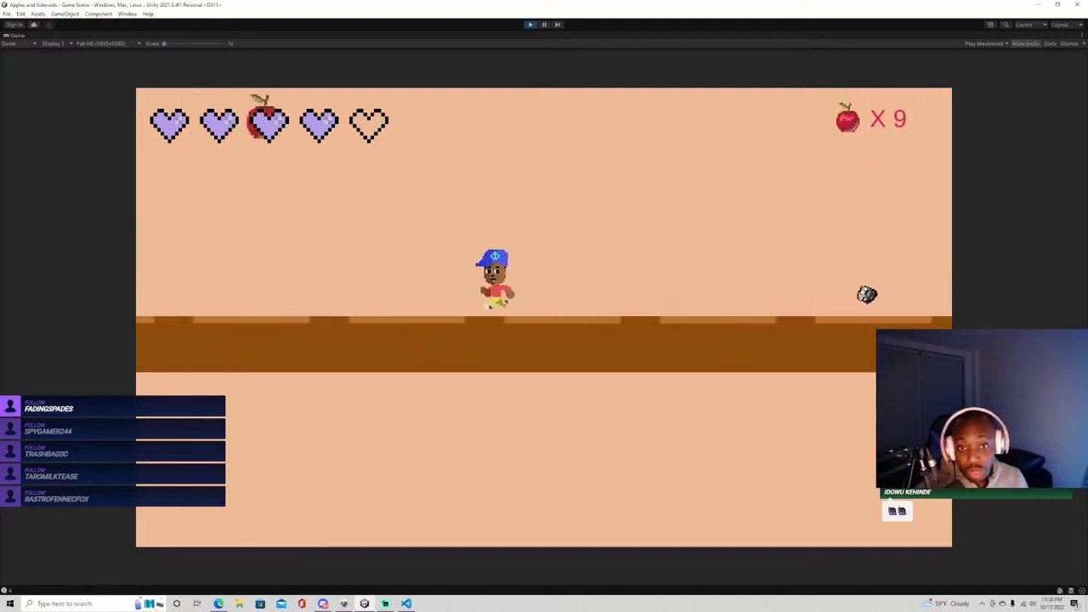
pyautogui.press('space')
pyautogui.press('space')
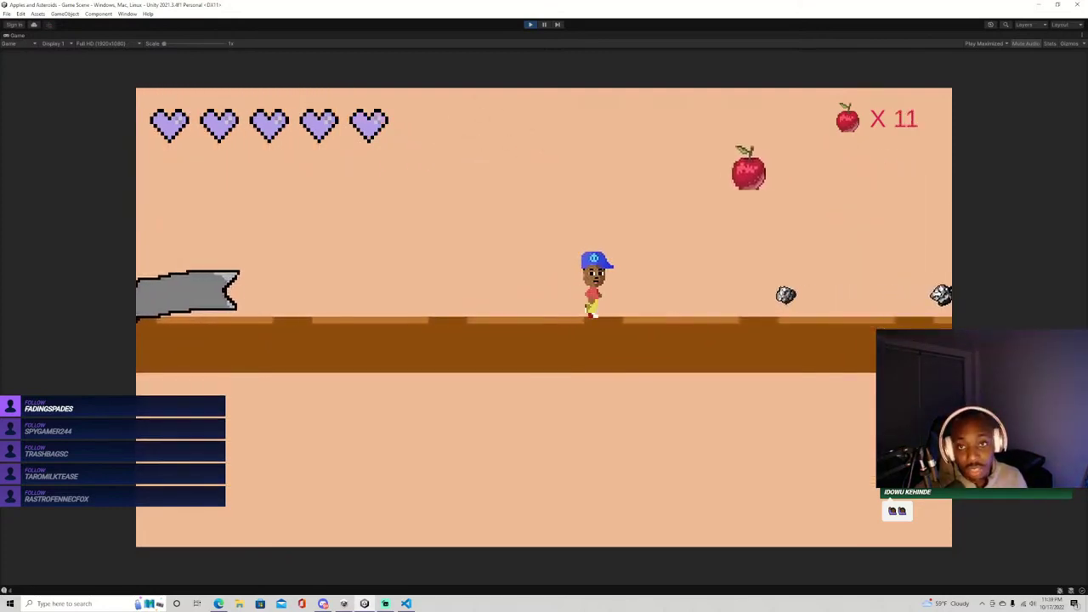
# Jump for the apple near the stage-side cannon, then turn back toward the apple on the opposite side.
pyautogui.press('space')
pyautogui.press('space')
pyautogui.press('Left')
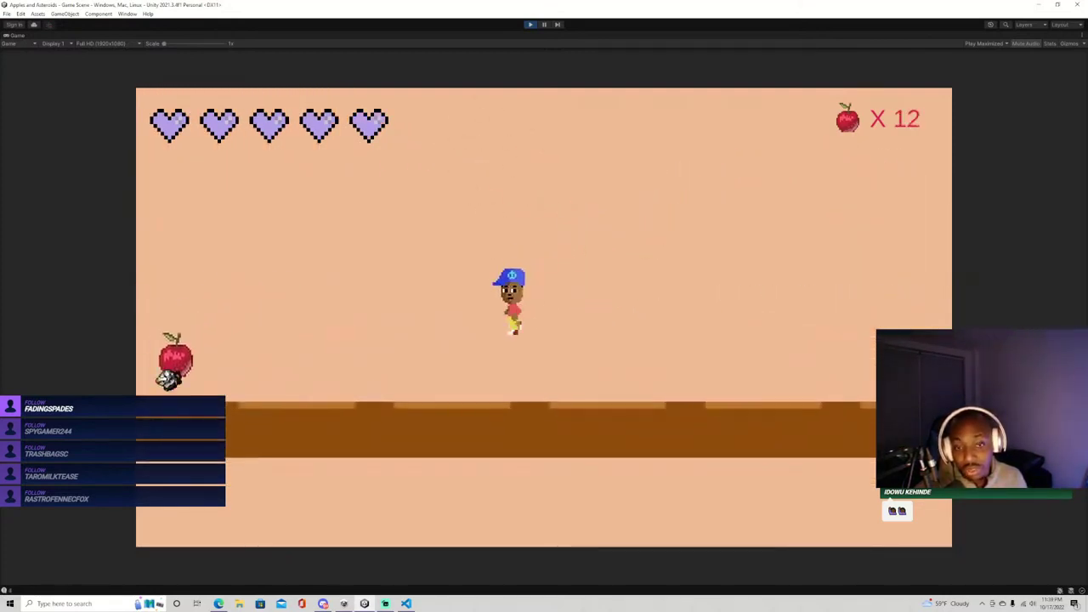
pyautogui.press('space')
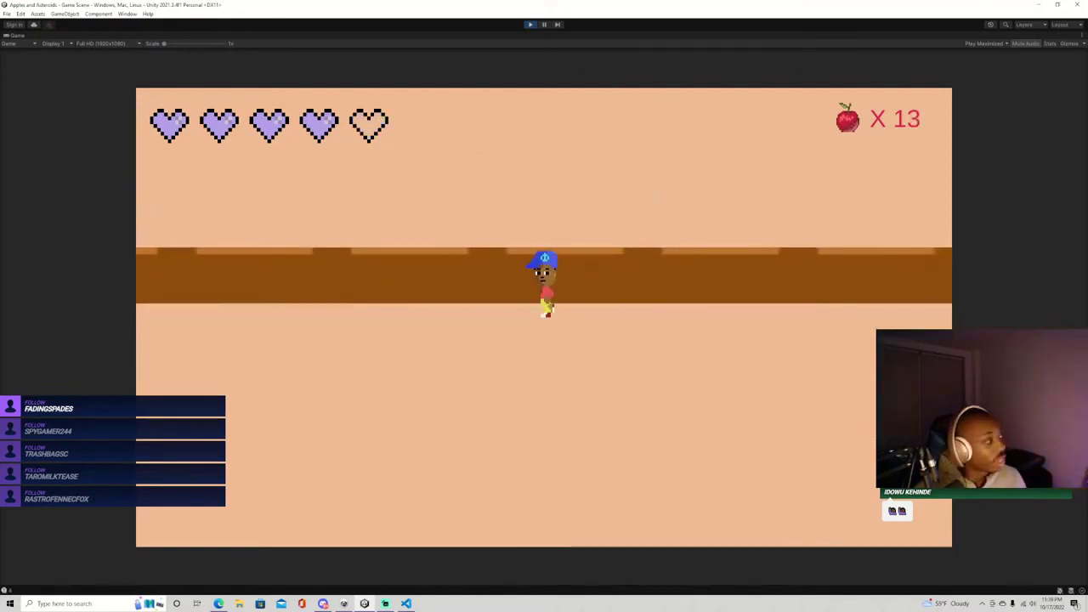
# Test moving the character in both directions inside the brown floor, and stop play mode.
pyautogui.press('Right')
pyautogui.press('Left')
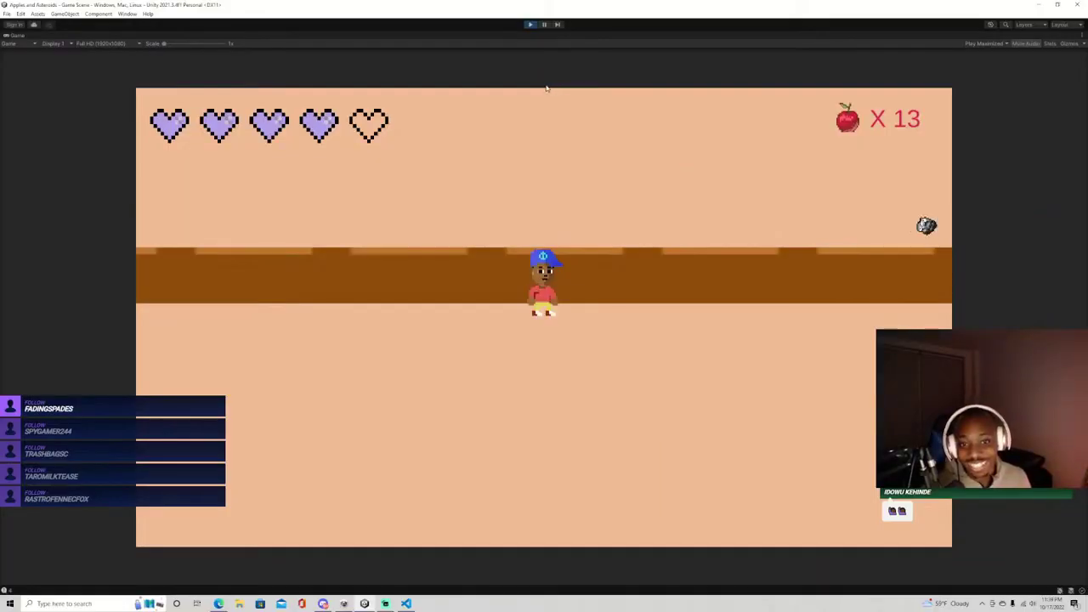
pyautogui.click(529, 24)
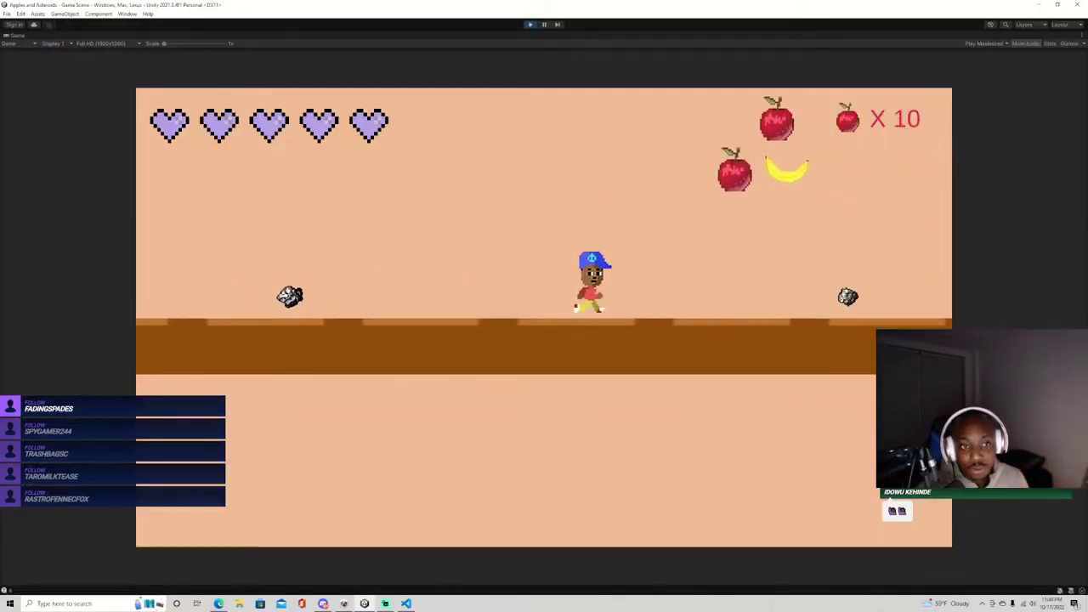
# Playtest the banana pickup with repeated mid-air jumps while changing direction and collecting apples.
pyautogui.press('space')
pyautogui.press('a')
pyautogui.press('space')
pyautogui.press('space')
pyautogui.press('d')
pyautogui.press('space')
pyautogui.press('a')
pyautogui.press('space')
pyautogui.press('space')
pyautogui.press('d')
pyautogui.press('space')
pyautogui.press('space')
pyautogui.press('a')
pyautogui.press('space')
pyautogui.press('space')
pyautogui.press('space')
pyautogui.press('space')
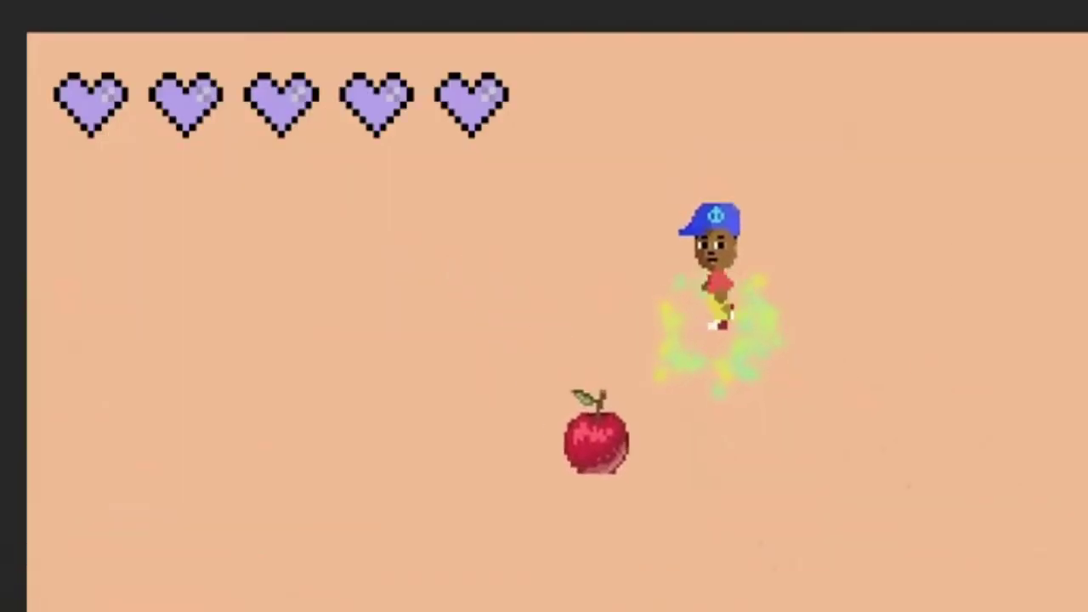
# Test double jumps while switching running direction near the falling apples.
pyautogui.press('d')
pyautogui.press('a')
pyautogui.press('space')
pyautogui.press('space')
pyautogui.press('d')
pyautogui.press('space')
pyautogui.press('space')
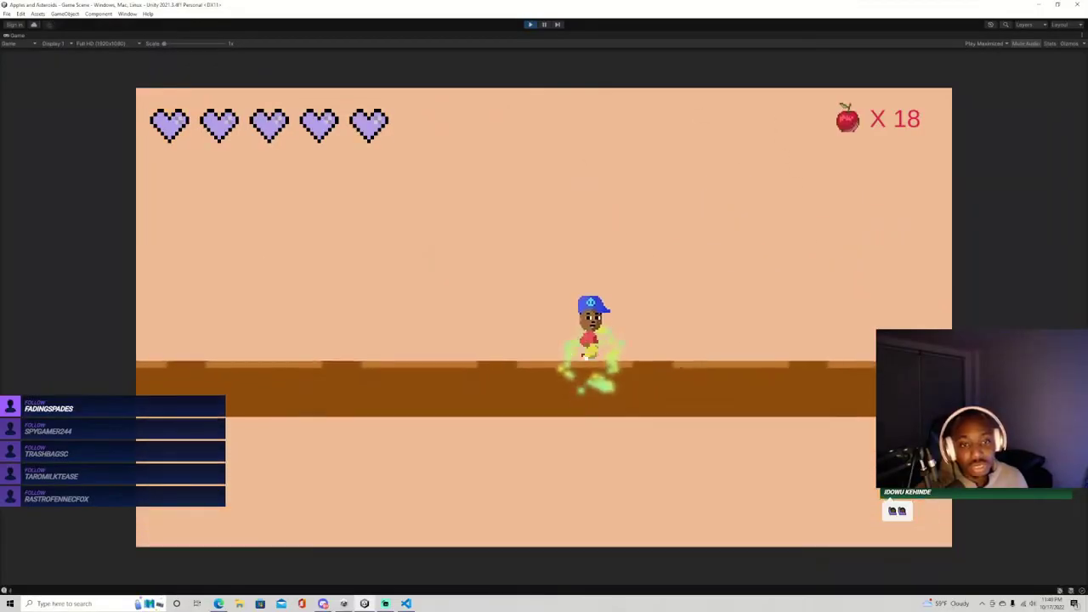
# Jump the character past the 999 door to catch an apple, then reverse direction.
pyautogui.press('space')
pyautogui.press('space')
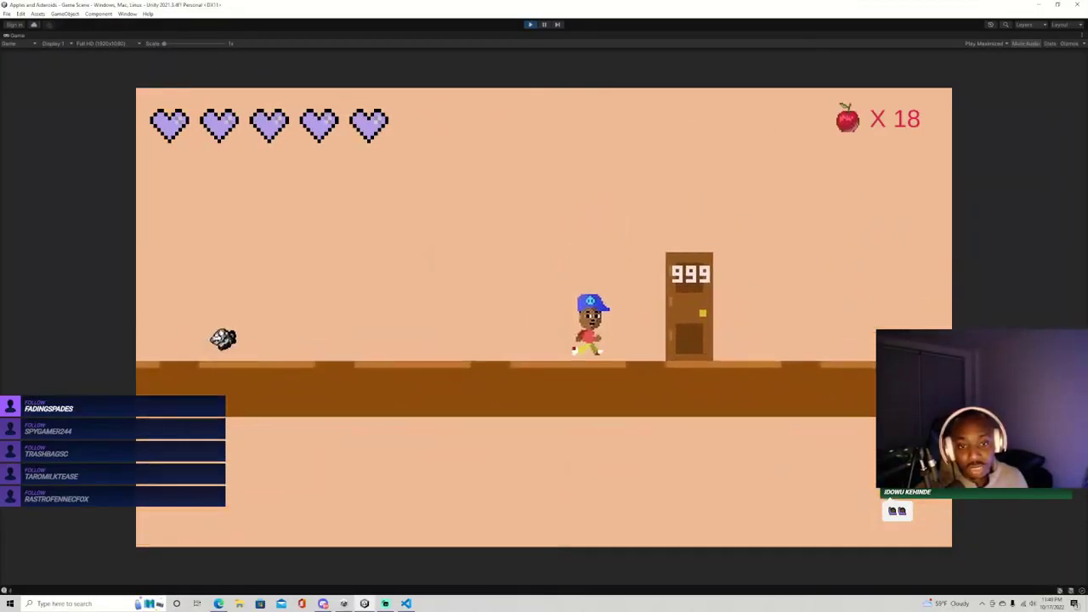
pyautogui.press('space')
pyautogui.press('space')
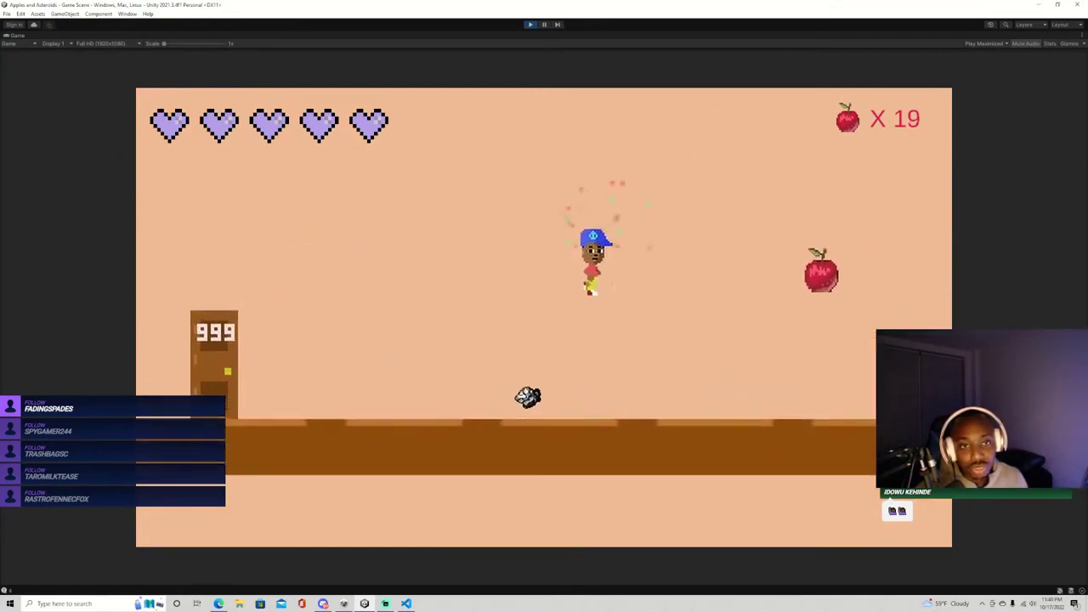
pyautogui.press('a')
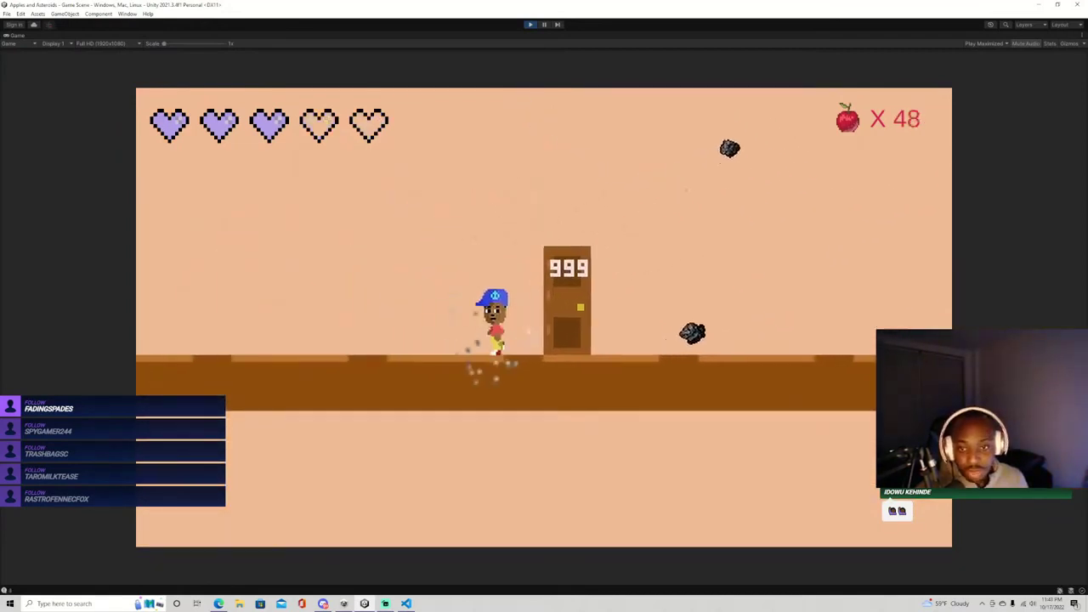
# Run away from the 999 door and jump for apples, reversing direction around the asteroids.
pyautogui.press('space')
pyautogui.press('a')
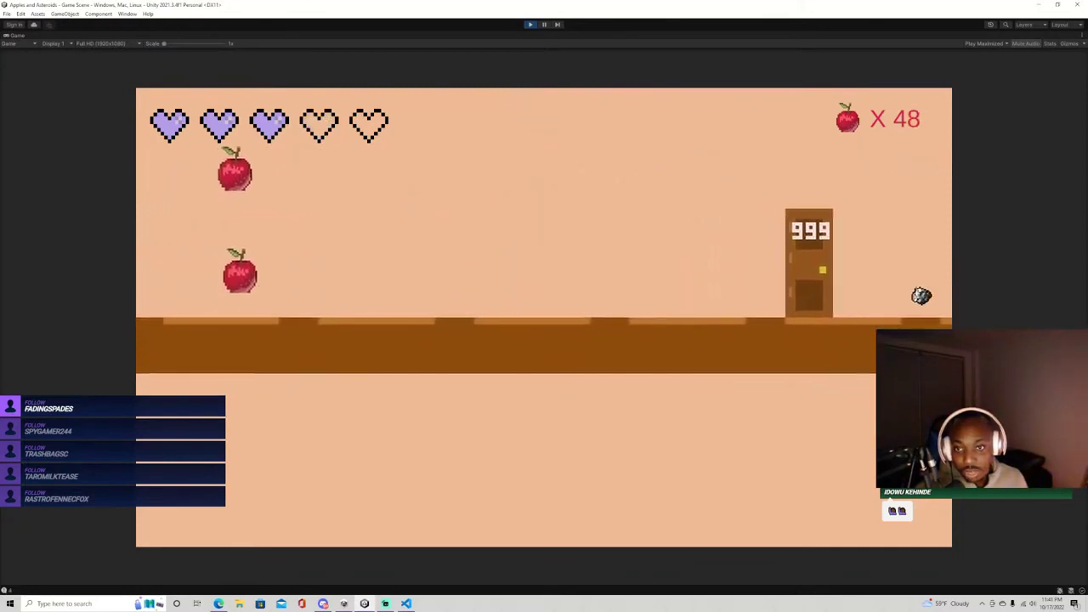
pyautogui.press('space')
pyautogui.press('space')
pyautogui.press('d')
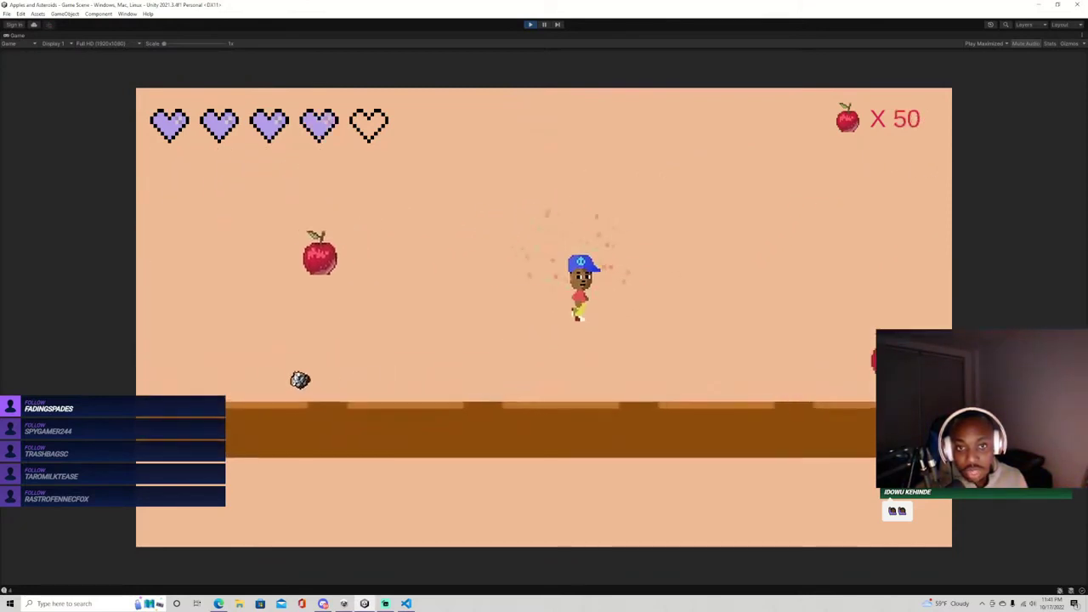
pyautogui.press('a')
pyautogui.press('space')
pyautogui.press('d')
pyautogui.press('a')
pyautogui.press('space')
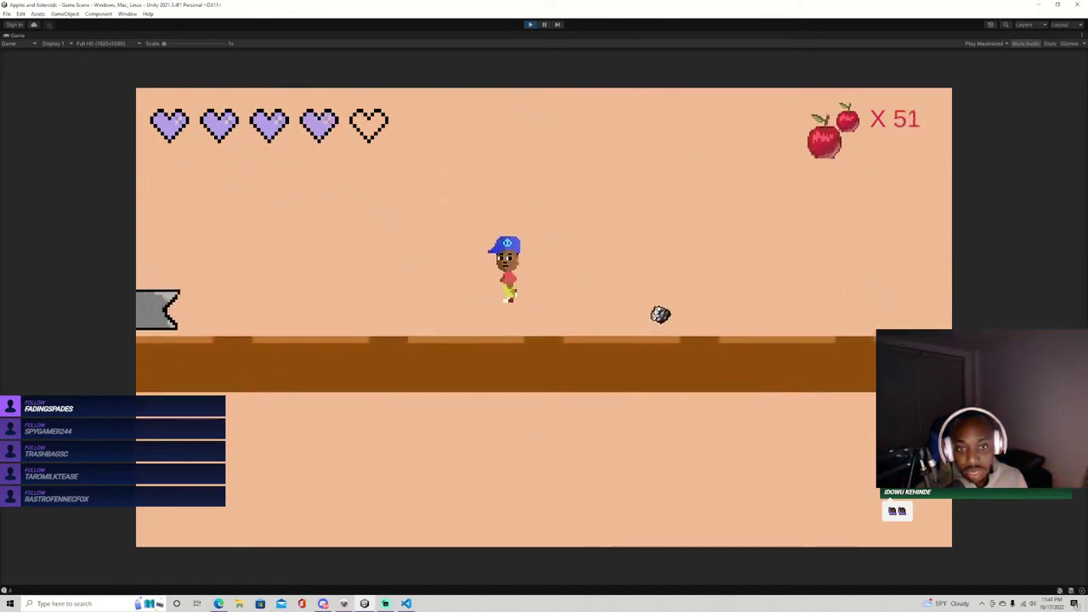
# Collect more apples and bring the character to the 999 door, then jump away past it.
pyautogui.press('d')
pyautogui.press('Up')
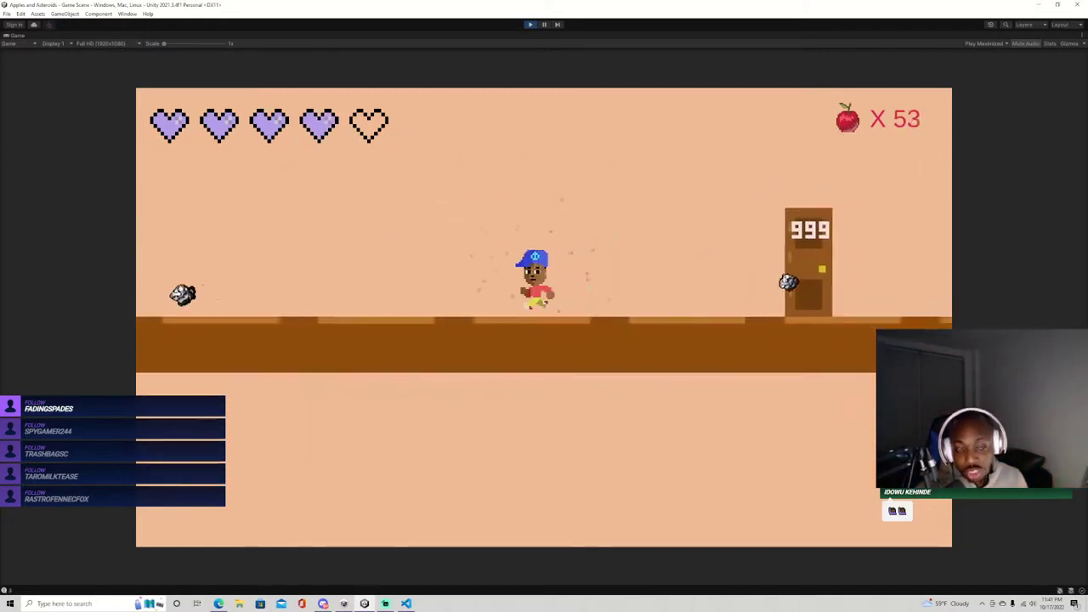
pyautogui.press('Up')
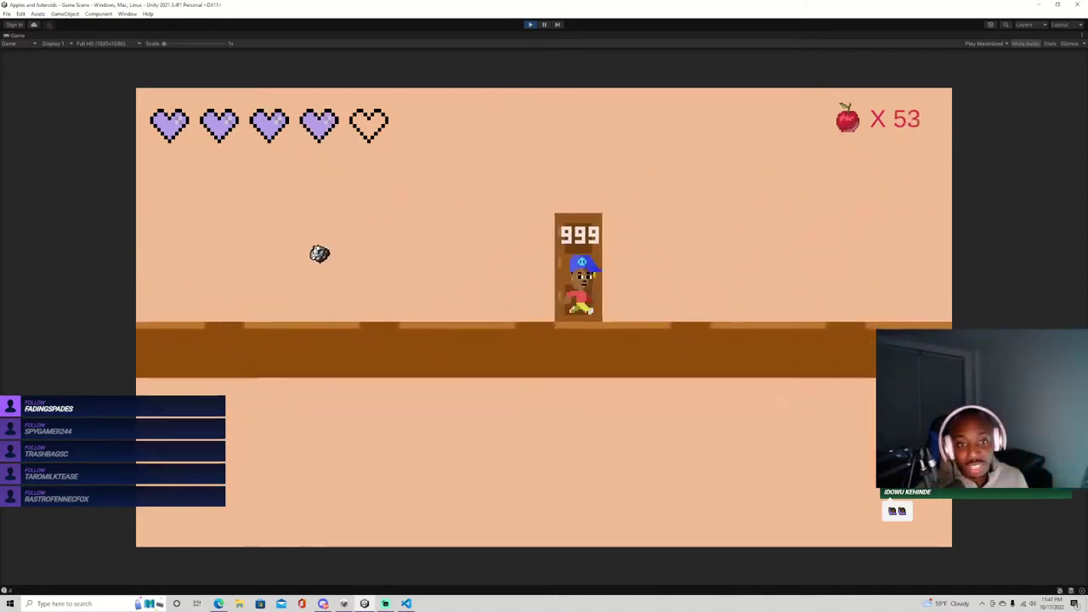
pyautogui.press('Left')
pyautogui.press('Right')
pyautogui.press('space')
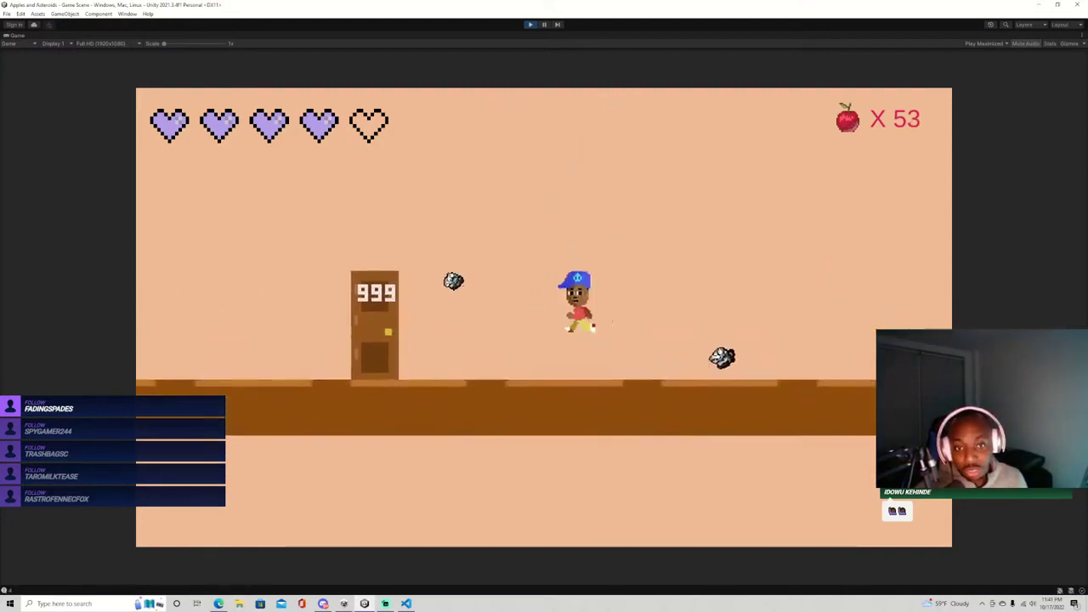
# Playtest dodging asteroids beside the 999 door, then head for the falling banana and apples.
pyautogui.press('Left')
pyautogui.press('space')
pyautogui.press('Right')
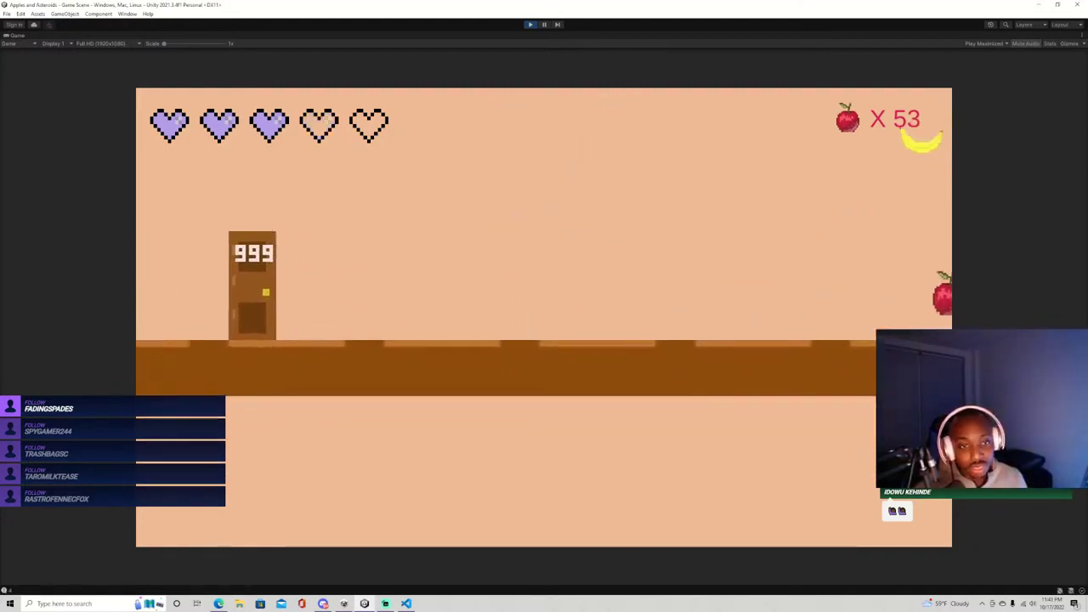
pyautogui.press('space')
pyautogui.press('Right')
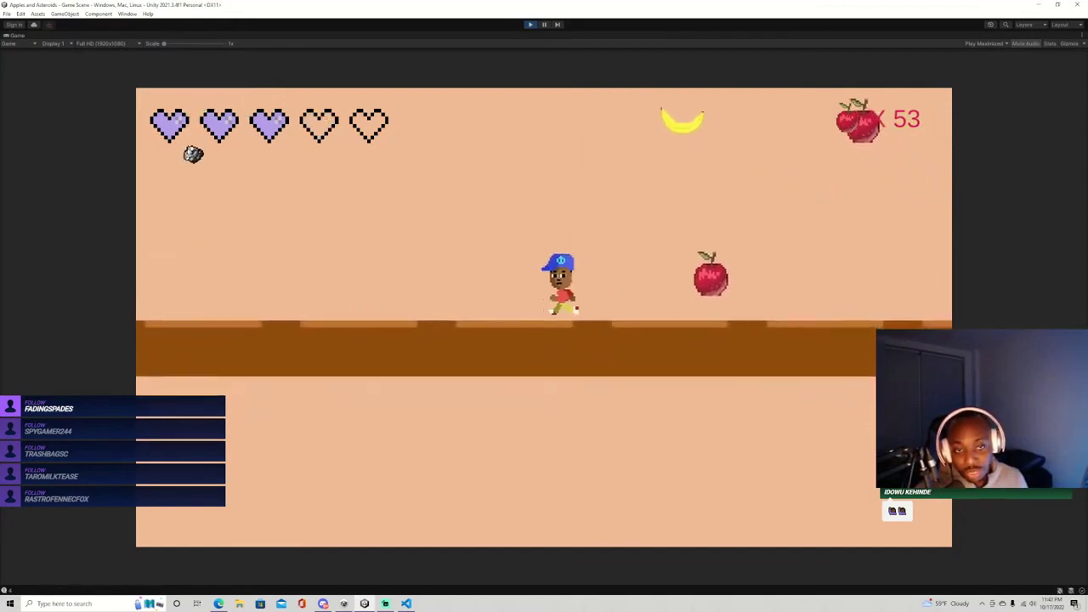
# Change direction and double-jump to collect the apple falling nearest the character.
pyautogui.press('Left')
pyautogui.press('Right')
pyautogui.press('space')
pyautogui.press('space')
pyautogui.press('Left')
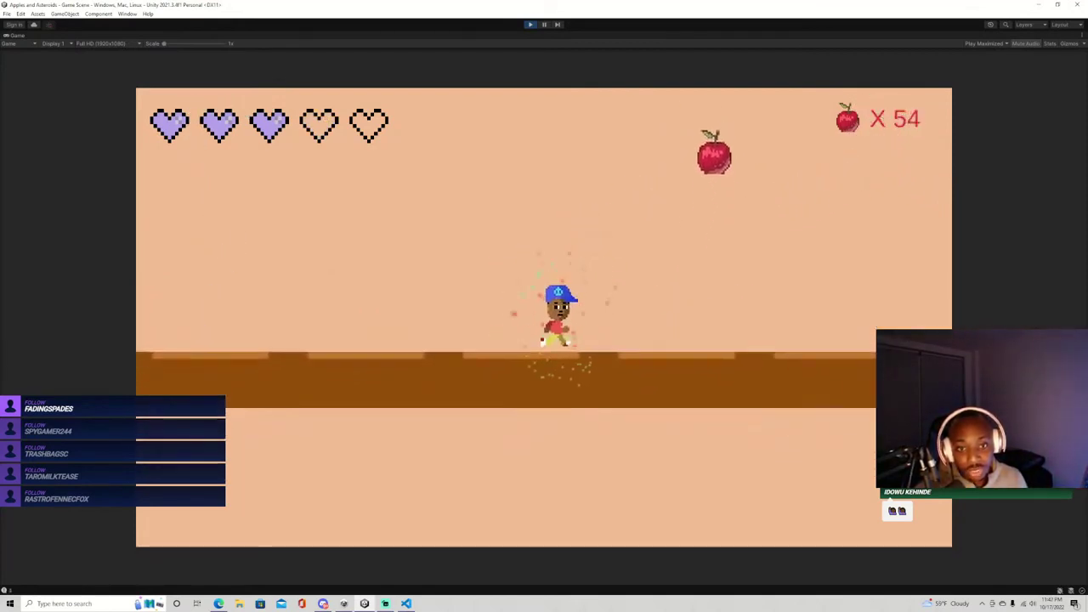
# Run and double-jump to collect the high apple, reverse direction, and jump again.
pyautogui.press('Right')
pyautogui.press('space')
pyautogui.press('space')
pyautogui.press('Left')
pyautogui.press('space')
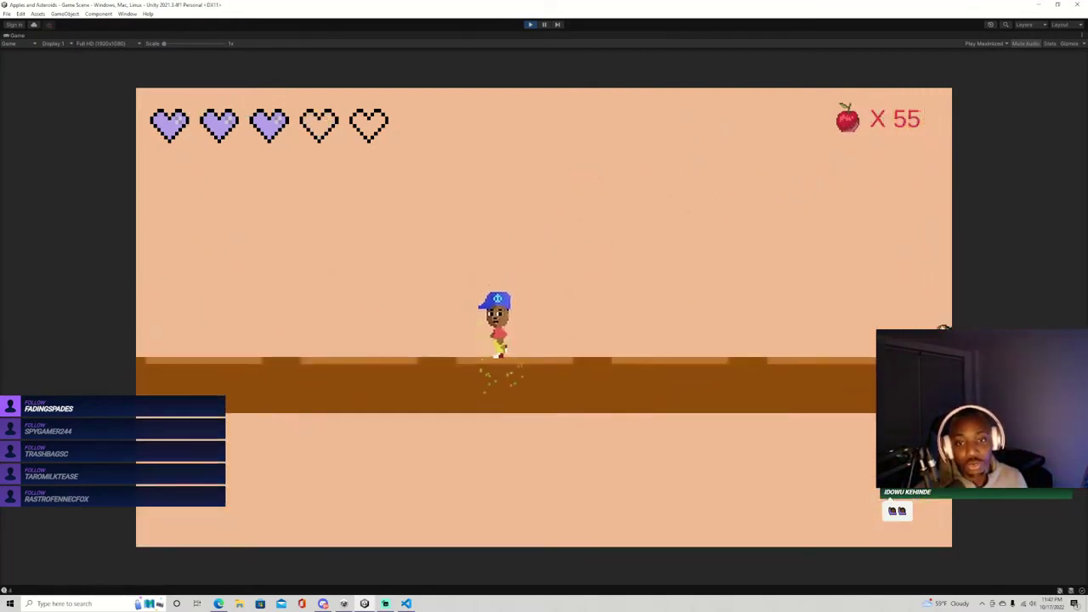
# Jump for another apple while switching direction, and bring the character up over the 999 door.
pyautogui.press('space')
pyautogui.press('space')
pyautogui.press('space')
pyautogui.press('Right')
pyautogui.press('Left')
pyautogui.press('space')
pyautogui.press('space')
pyautogui.press('Up')
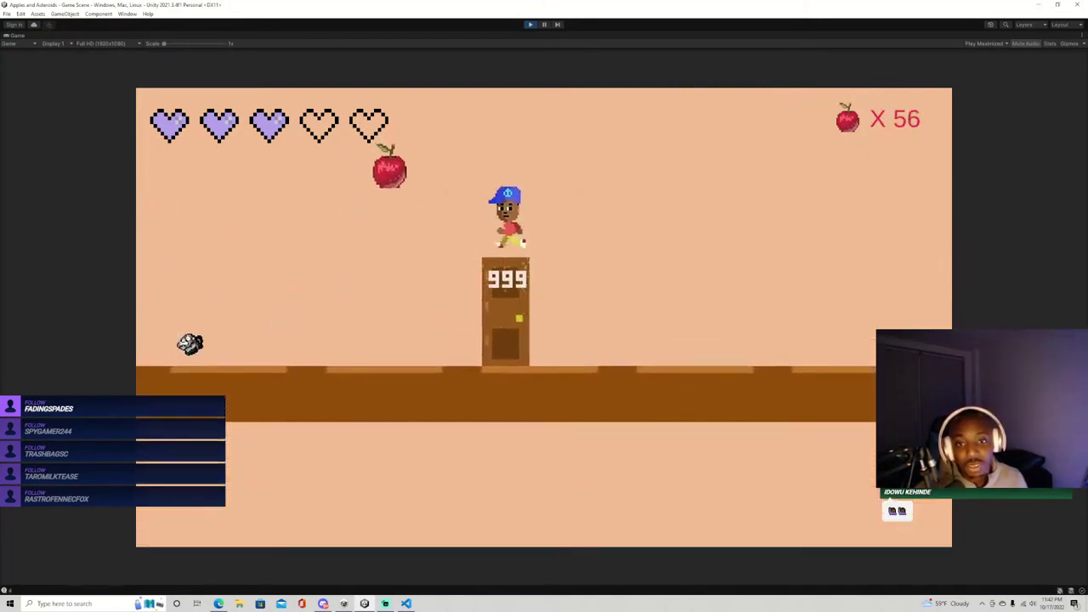
# Jump away past the 999 door to collect the falling apples beyond it.
pyautogui.press('Up')
pyautogui.press('Up')
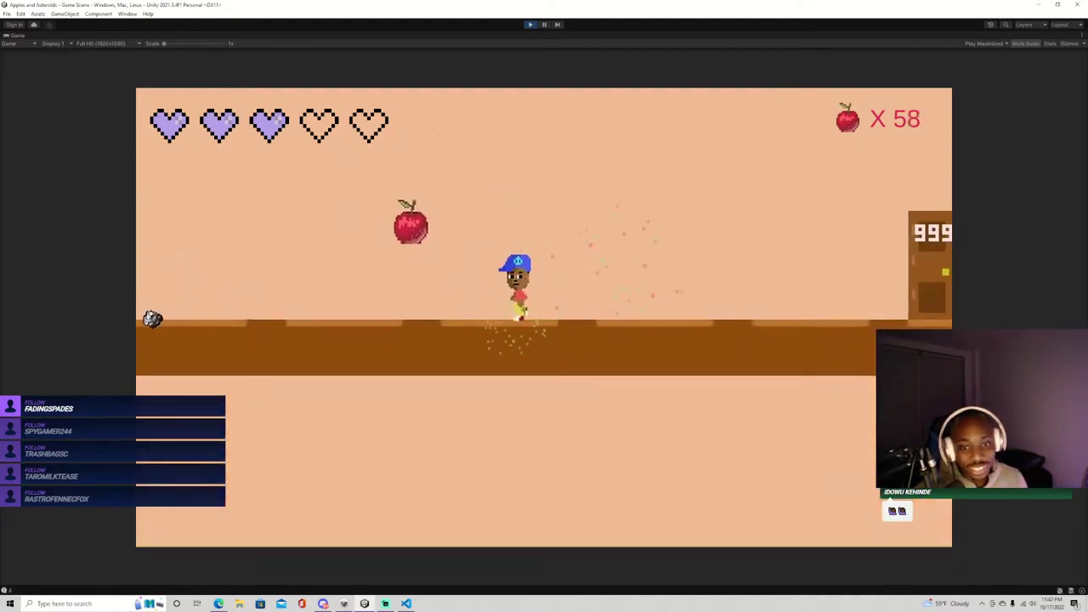
pyautogui.press('space')
pyautogui.press('space')
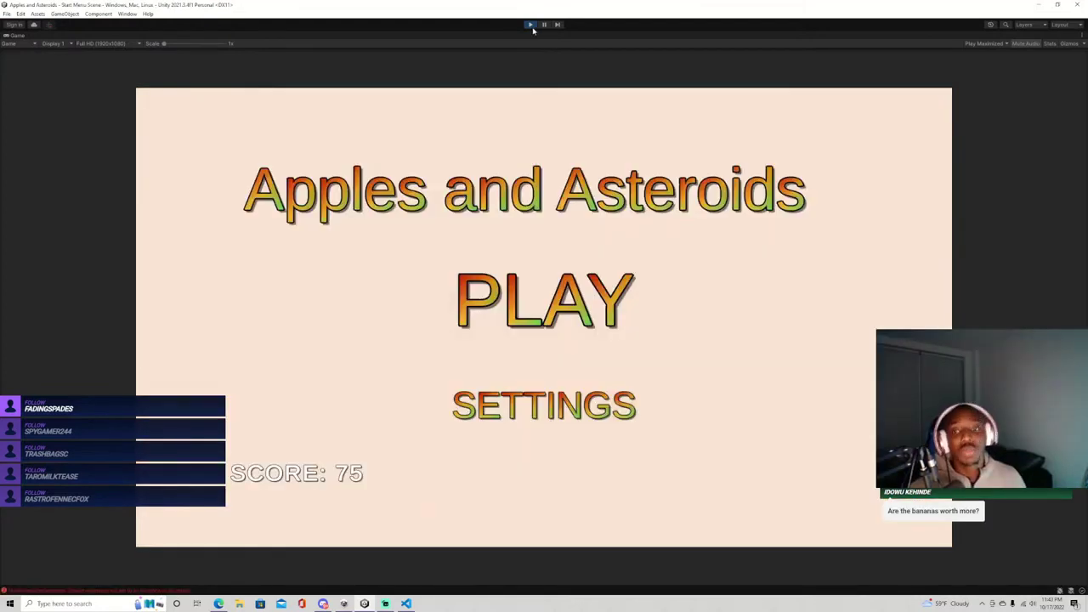
# Stop the playtest, switch to Visual Studio Code, open PlayerController.cs from Player Scripts, and read through its movement settings.
pyautogui.click(530, 25)
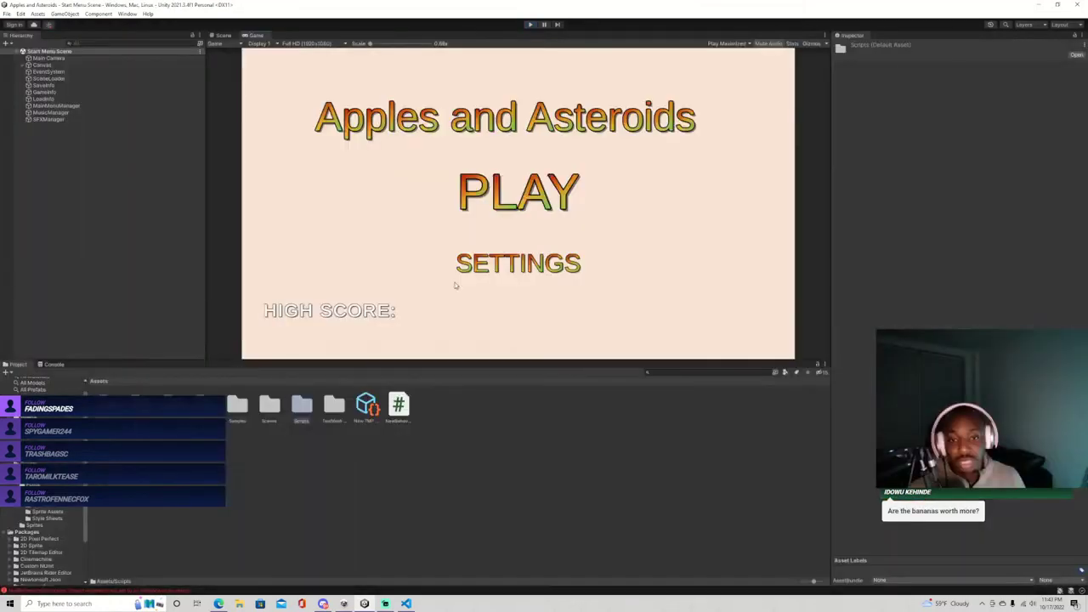
pyautogui.click(406, 603)
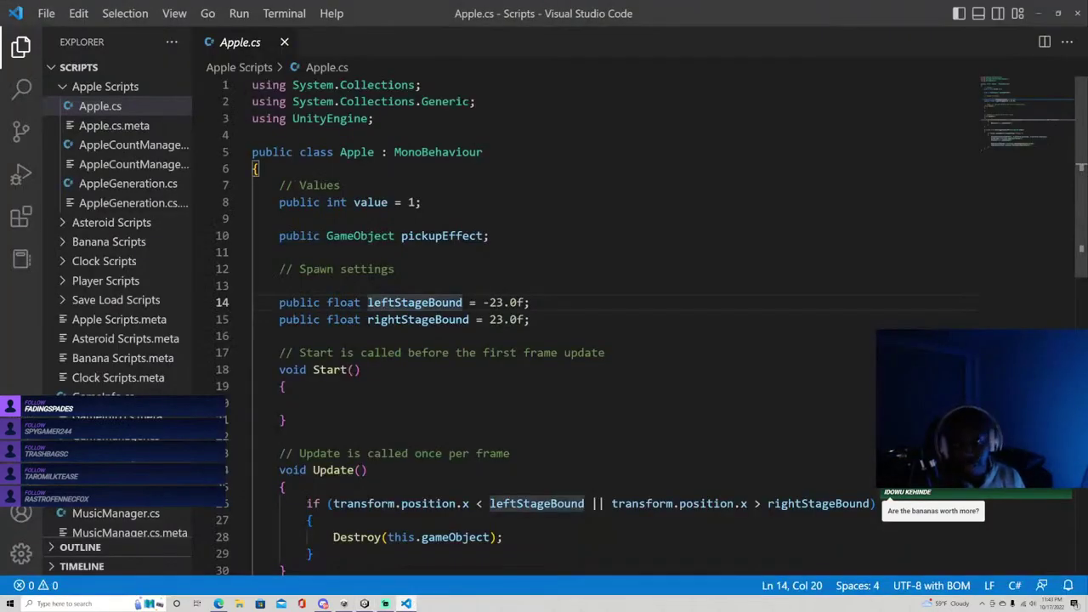
pyautogui.scroll(-1, 340, 357)
pyautogui.click(73, 282)
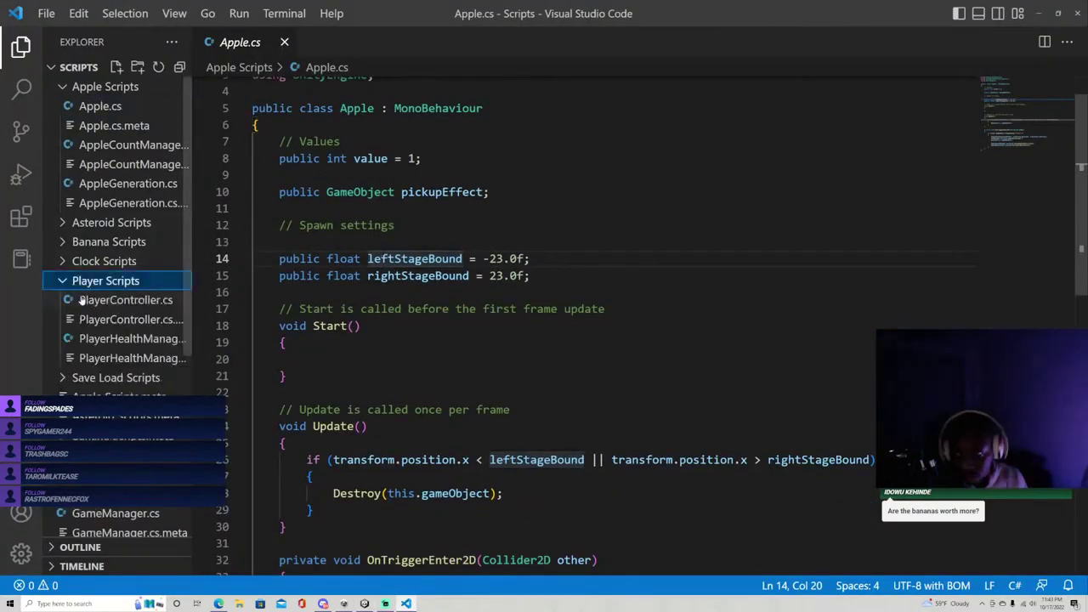
pyautogui.click(82, 301)
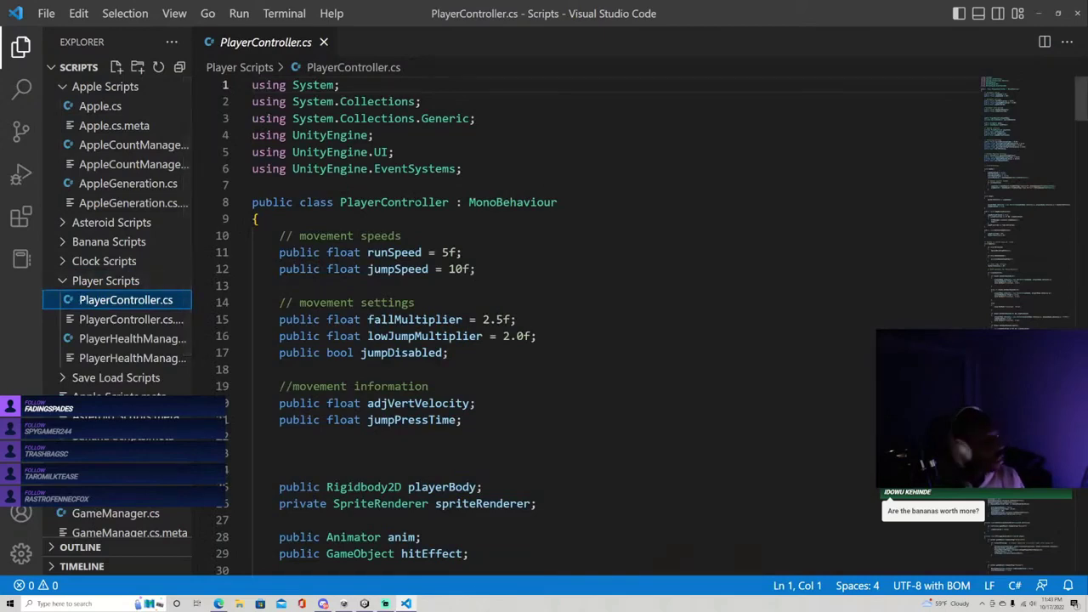
pyautogui.scroll(-2, 544, 323)
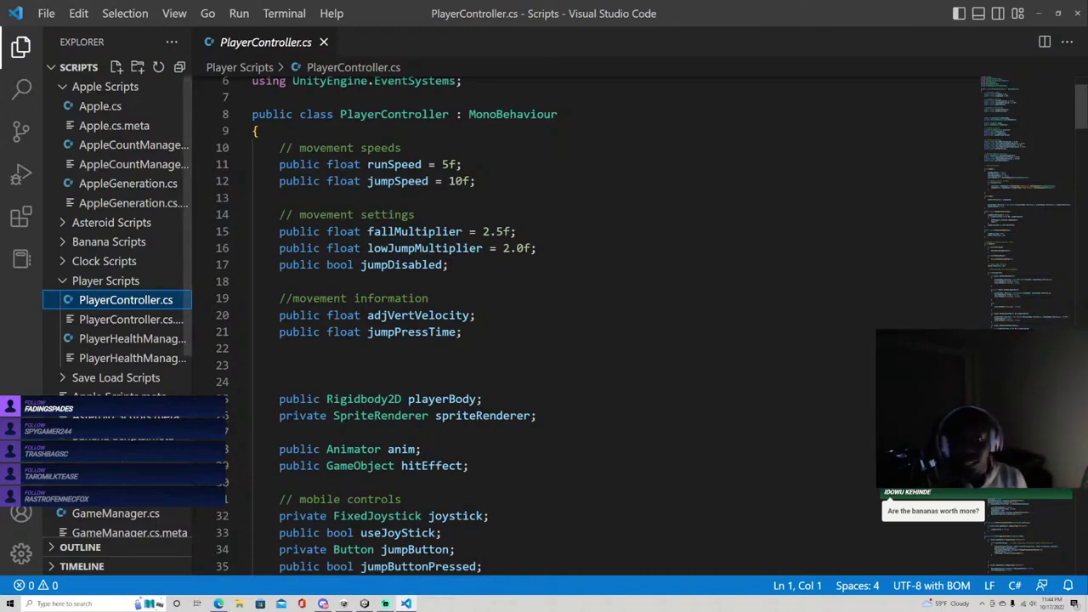
pyautogui.scroll(-7, 586, 323)
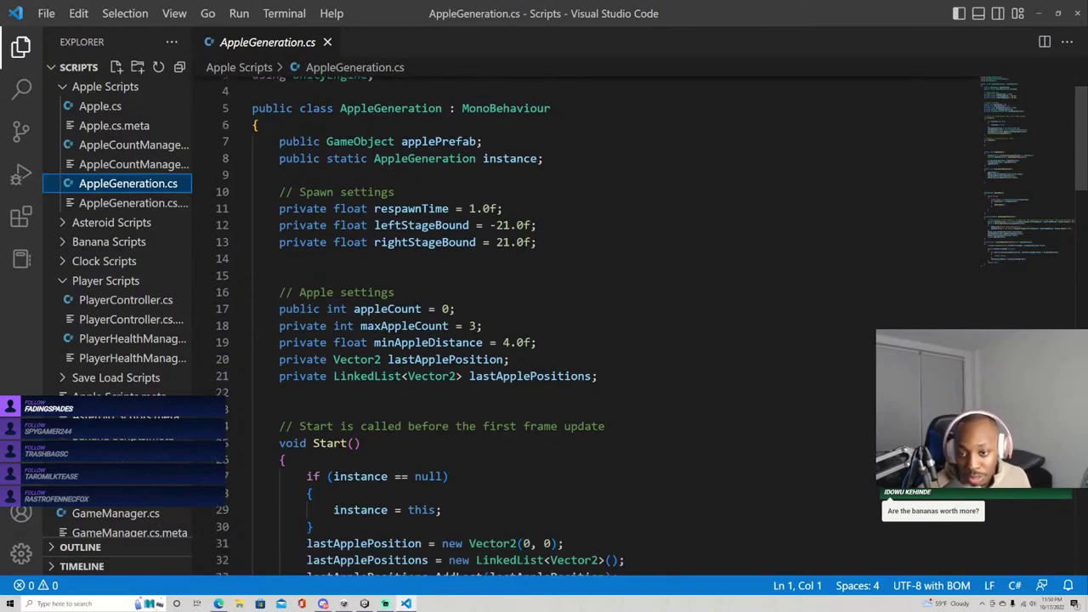
# Examine maxAppleCount, the applePrefab instantiation in SpawnApple, and the AppleWave coroutine in AppleGeneration.cs.
pyautogui.moveTo(354, 309); pyautogui.dragTo(388, 326)
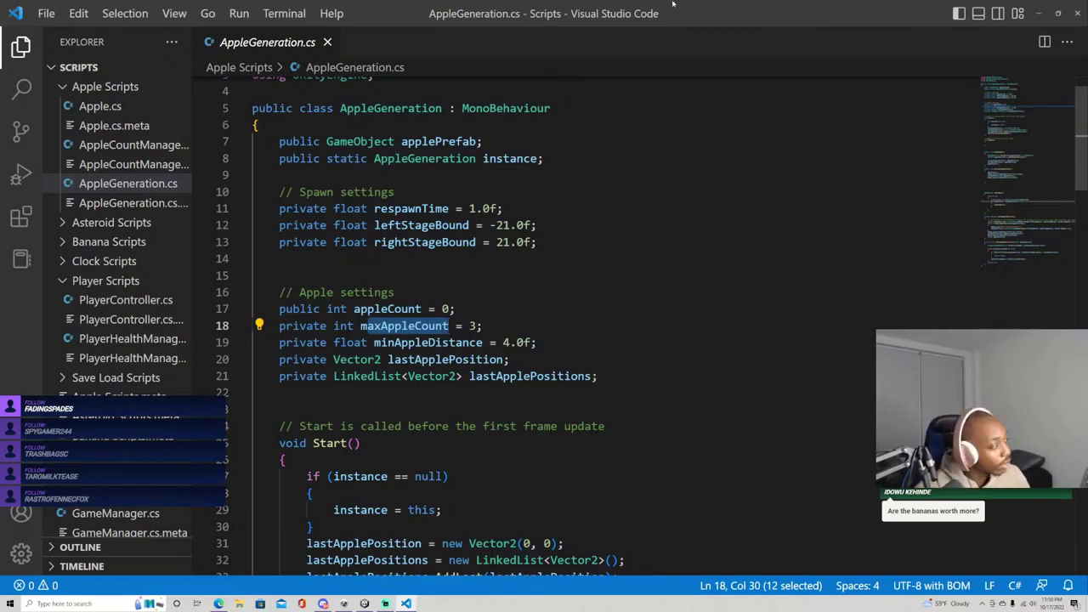
pyautogui.scroll(-6, 437, 252)
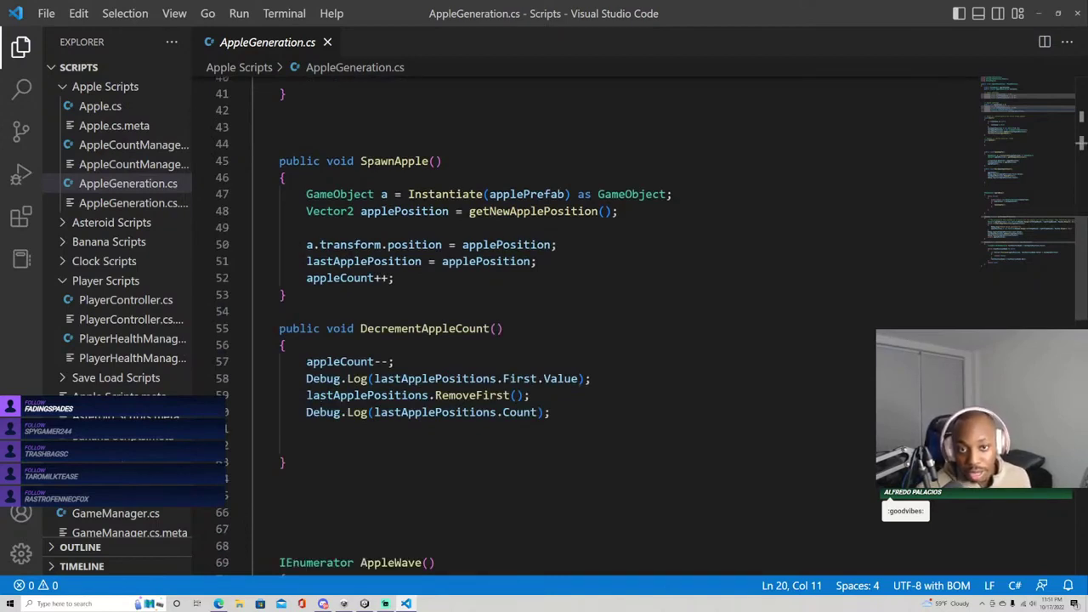
pyautogui.moveTo(489, 194); pyautogui.dragTo(567, 194)
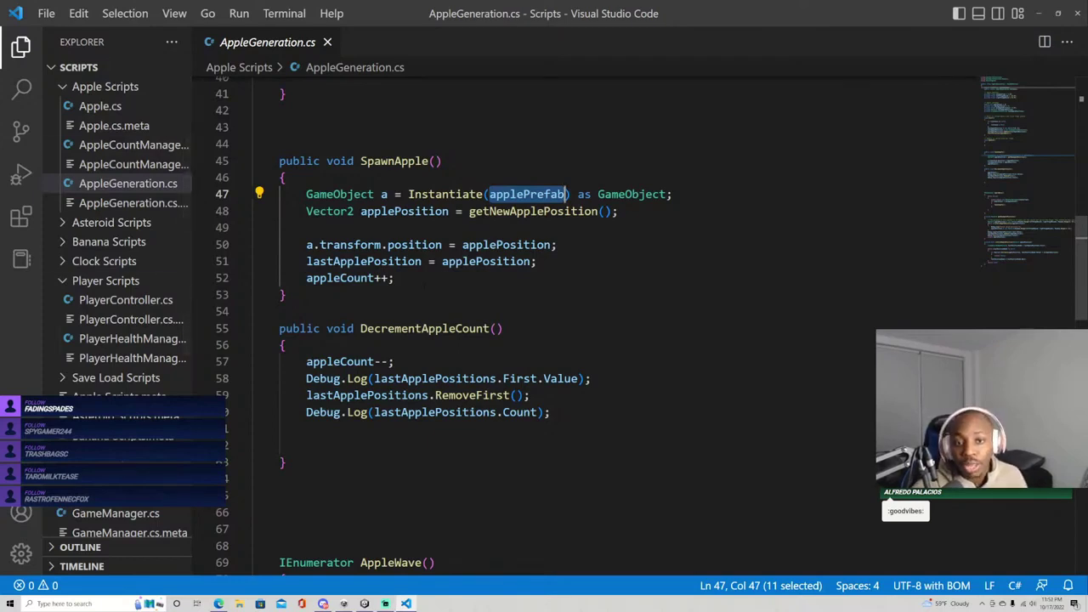
pyautogui.scroll(-6, 595, 323)
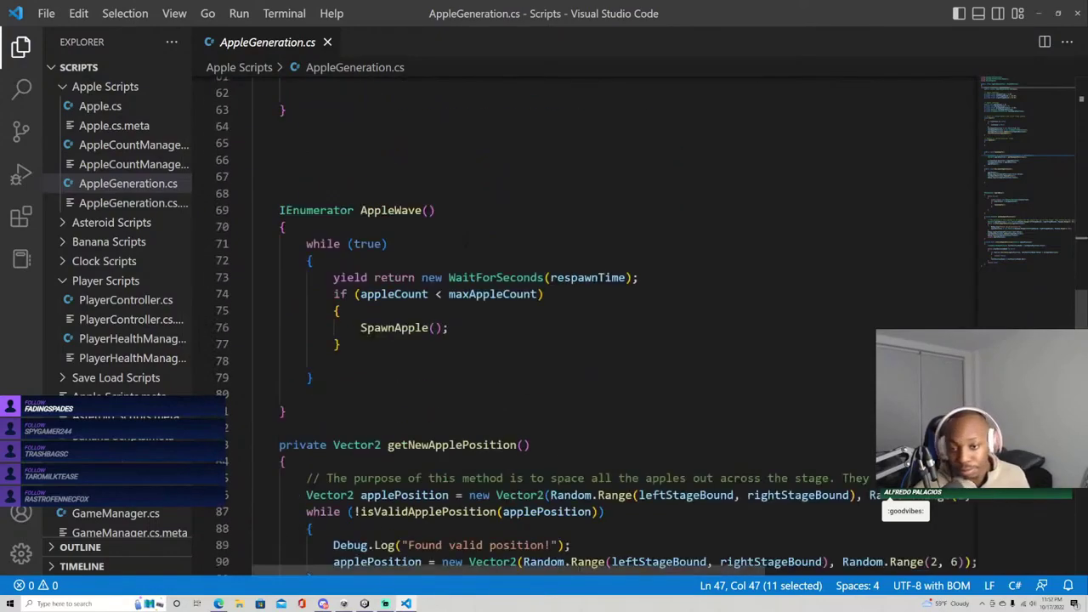
# Switch to Unity, start the Game Scene, and run and jump back and forth to test apple pickups and asteroid hazards.
pyautogui.hotkey('alt', 'Tab')
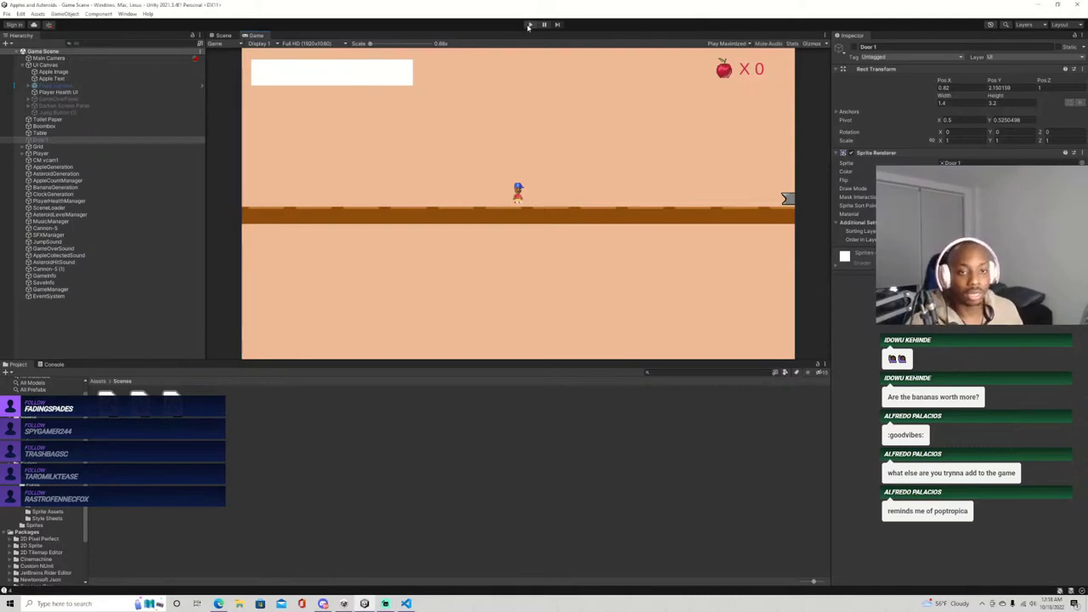
pyautogui.click(529, 25)
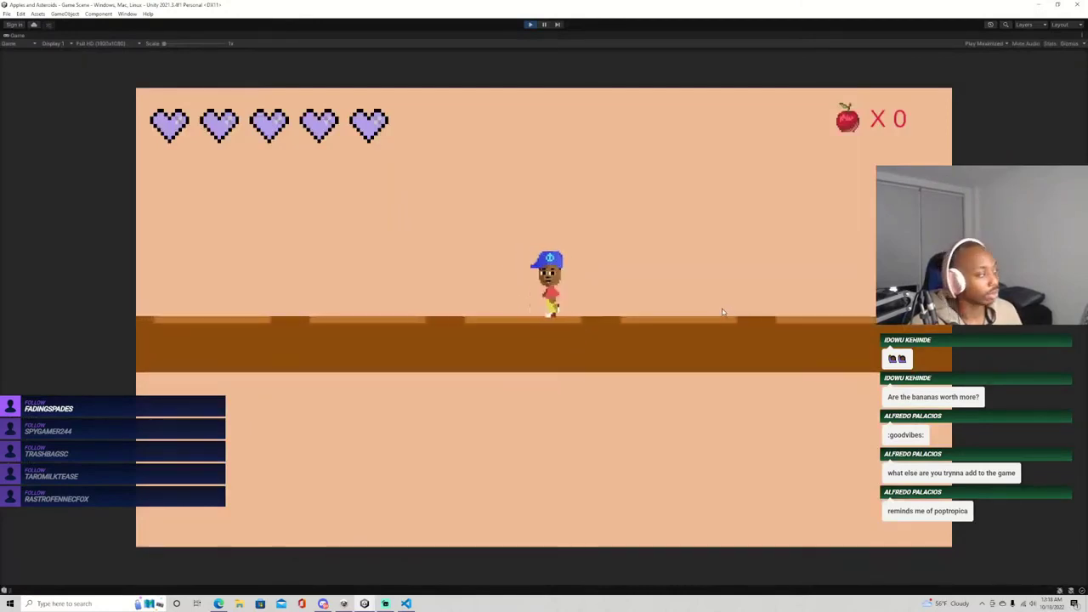
pyautogui.press('a')
pyautogui.press('space')
pyautogui.press('space')
pyautogui.press('d')
pyautogui.press('space')
pyautogui.press('a')
pyautogui.press('d')
pyautogui.press('space')
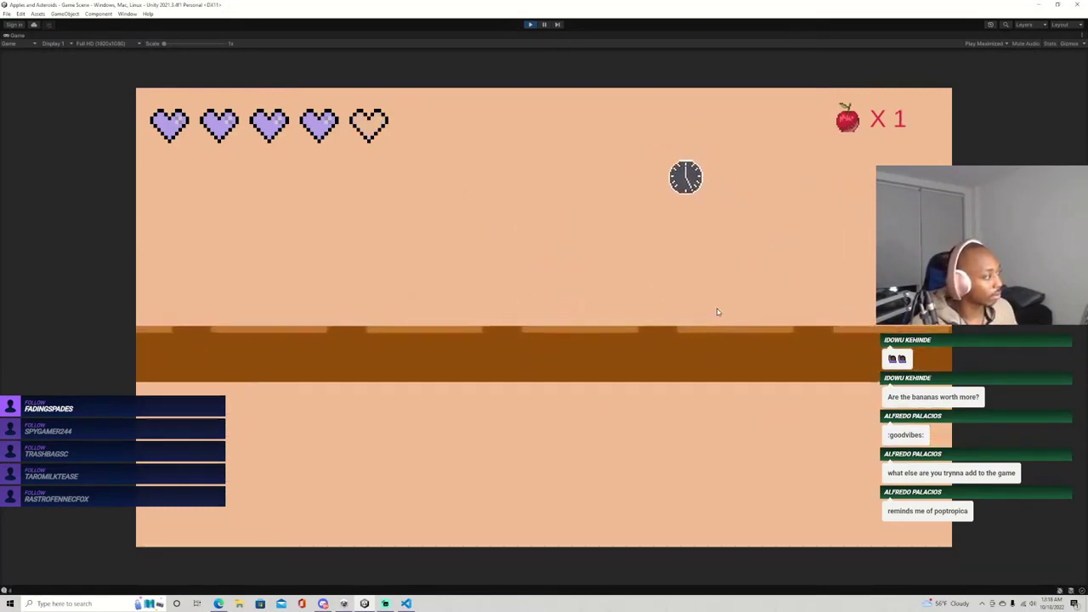
# Run away from the clock pickup, jumping over the asteroid and onward toward the next apple.
pyautogui.press('a')
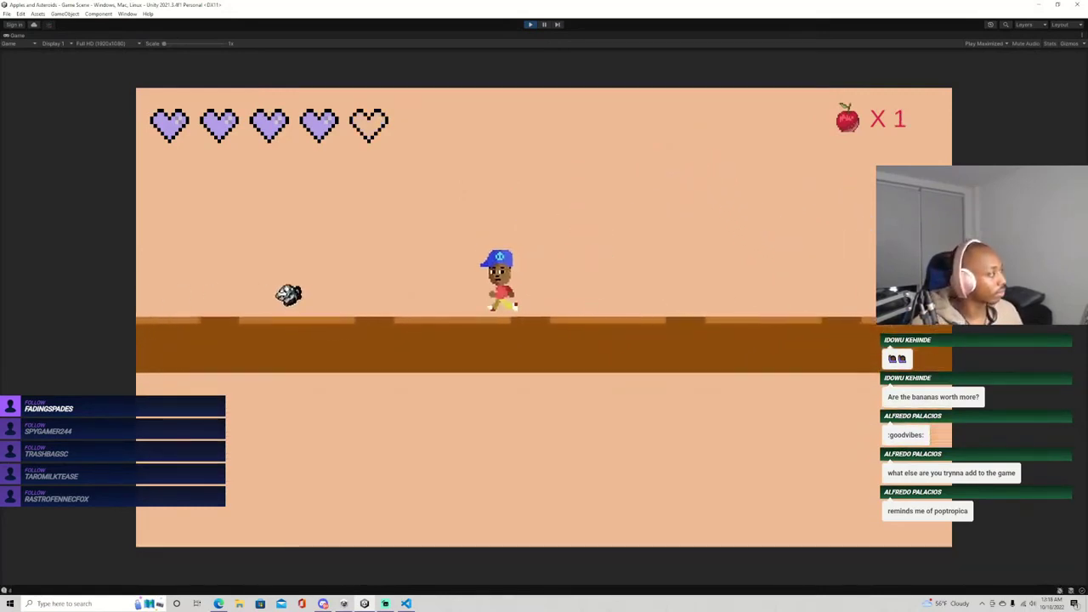
pyautogui.press('space')
pyautogui.press('a')
pyautogui.press('space')
pyautogui.press('space')
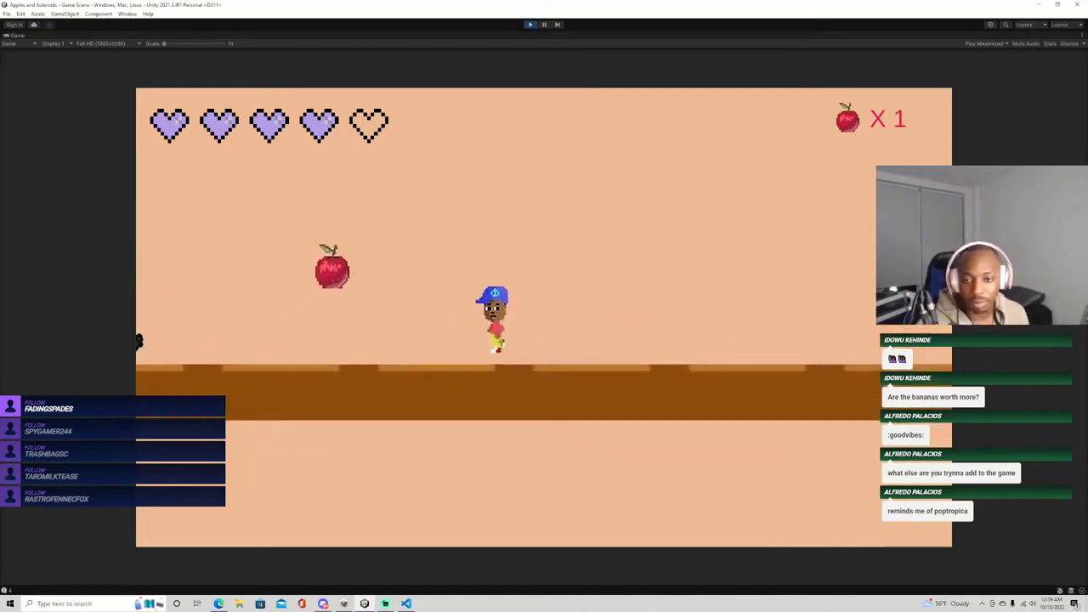
# Double-jump to collect the apple ahead, and turn around to jump for more apples.
pyautogui.press('space')
pyautogui.press('space')
pyautogui.press('d')
pyautogui.press('space')
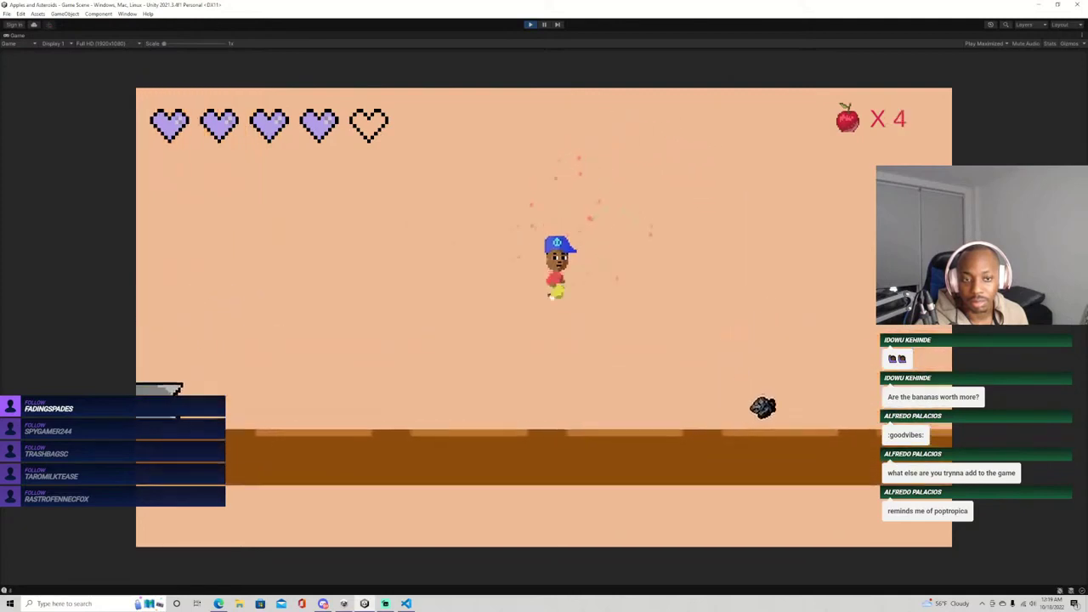
# Change direction and double-jump over the asteroid while collecting another apple.
pyautogui.press('a')
pyautogui.press('d')
pyautogui.press('space')
pyautogui.press('space')
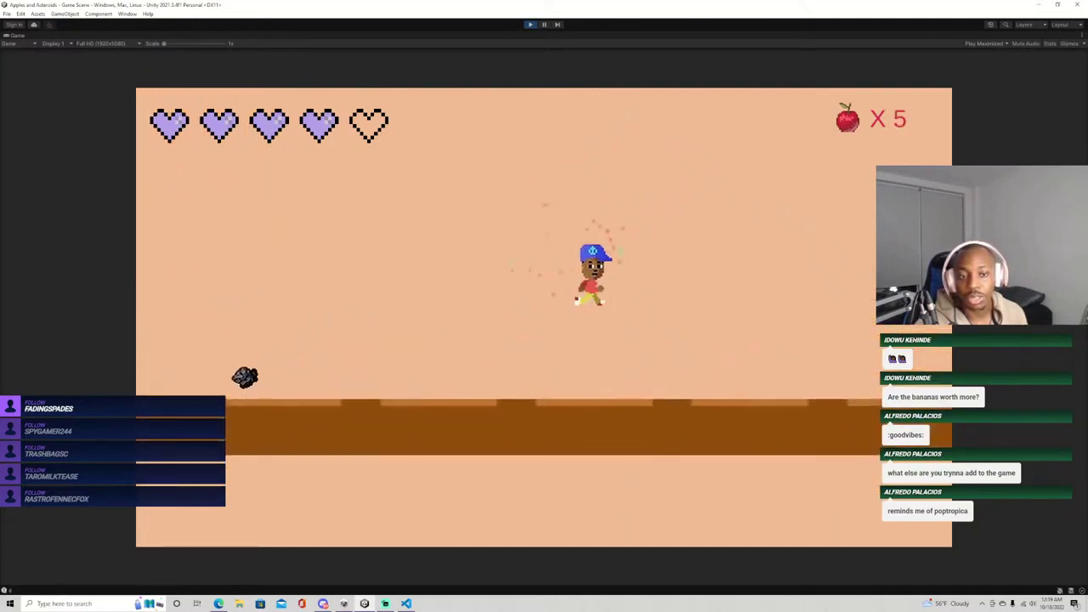
pyautogui.press('space')
pyautogui.press('space')
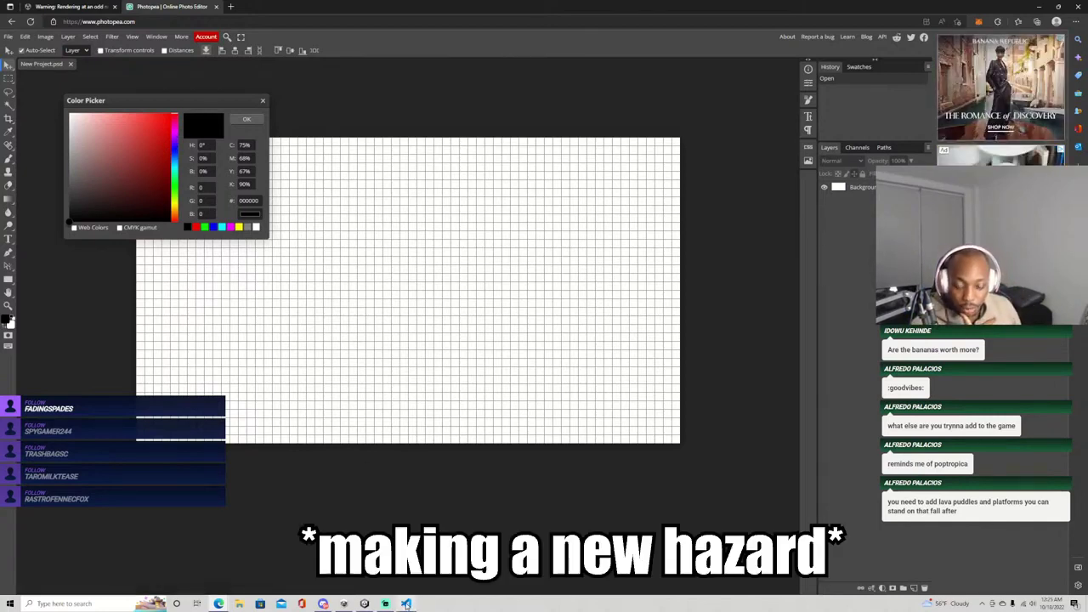
# Switch from Photopea to Unity, start the Game Scene again, and move and jump to collect the first apple.
pyautogui.moveTo(392, 605)
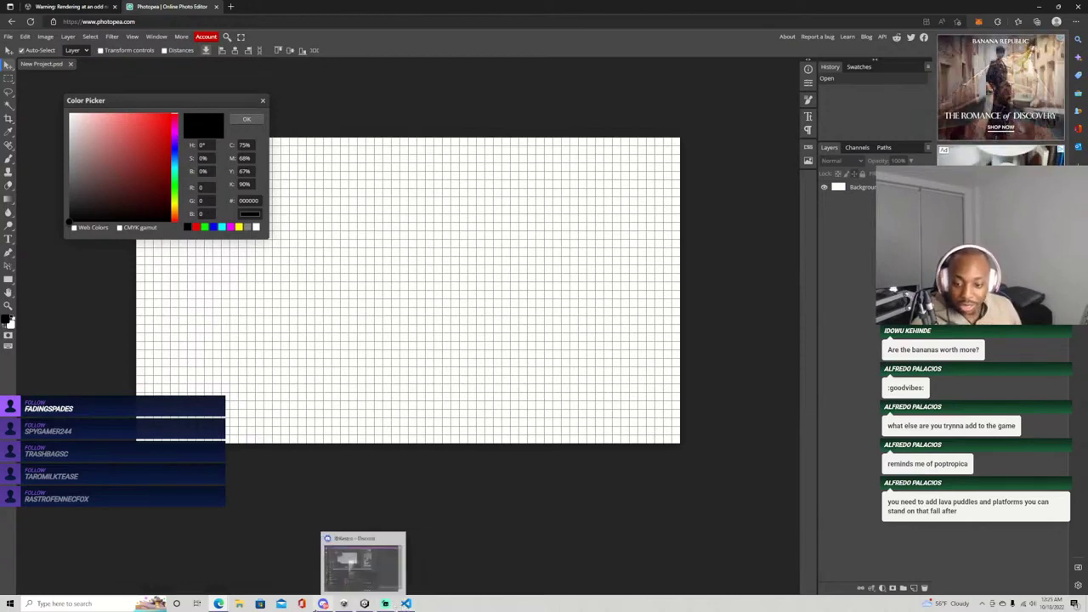
pyautogui.click(383, 558)
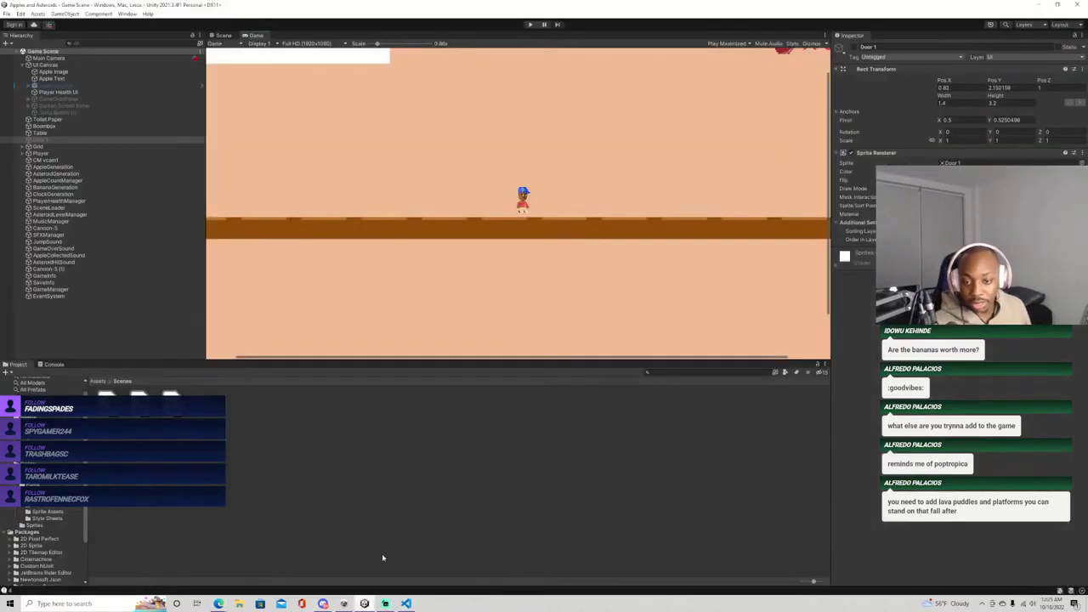
pyautogui.click(530, 25)
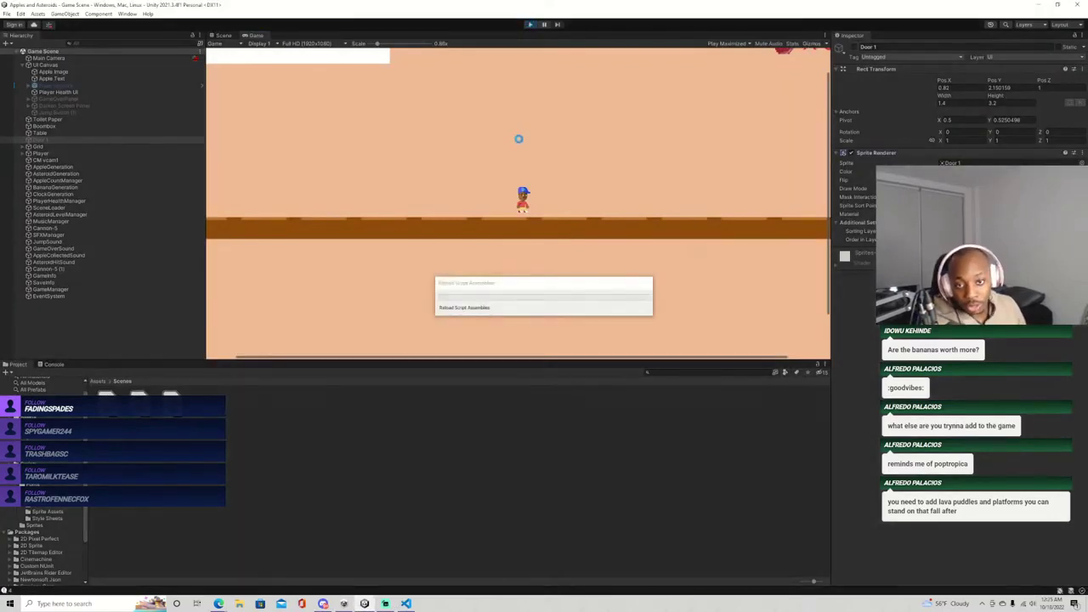
pyautogui.press('a')
pyautogui.press('d')
pyautogui.press('space')
pyautogui.press('a')
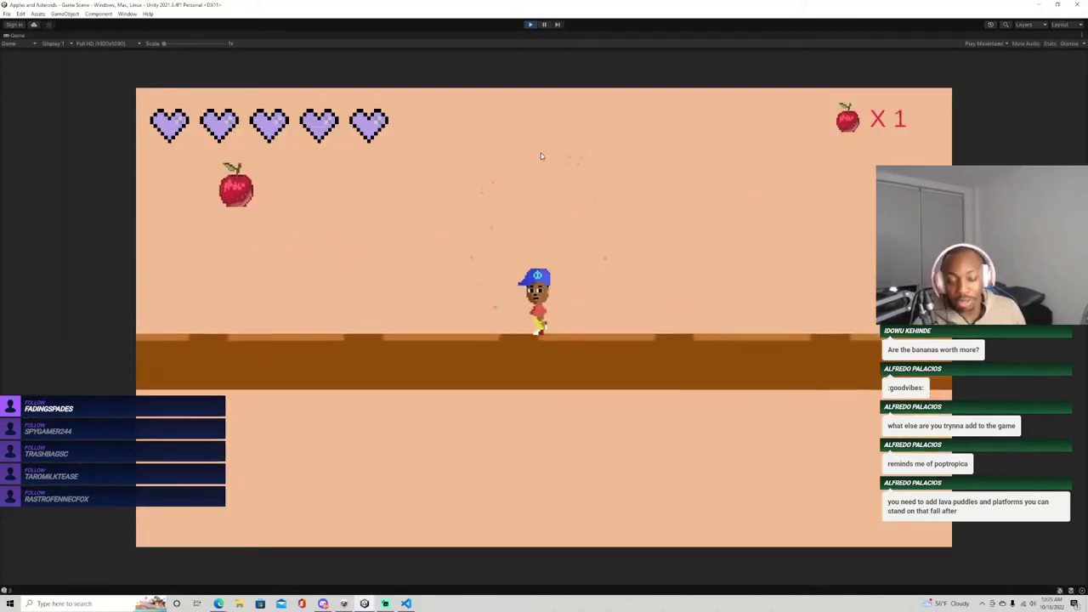
# Test running and jumping in both directions around the stage, and stop the game.
pyautogui.press('Left')
pyautogui.press('space')
pyautogui.press('Right')
pyautogui.press('d')
pyautogui.press('space')
pyautogui.press('a')
pyautogui.press('space')
pyautogui.click(530, 24)
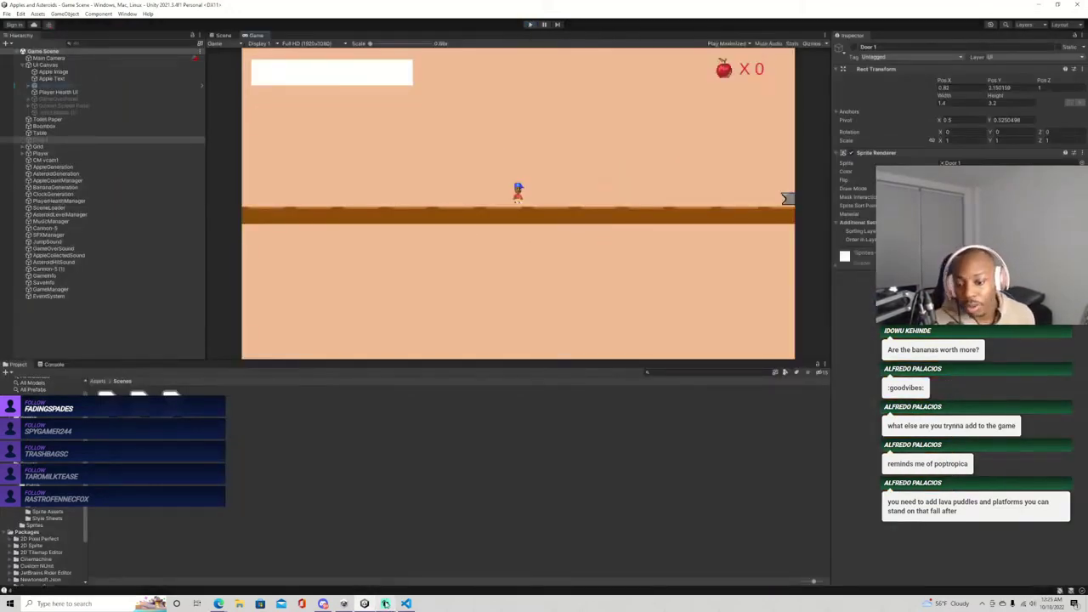
# Switch to the Photopea window, place the spikes.jpg reference beside the canvas for viewing, and close its preview.
pyautogui.moveTo(365, 602)
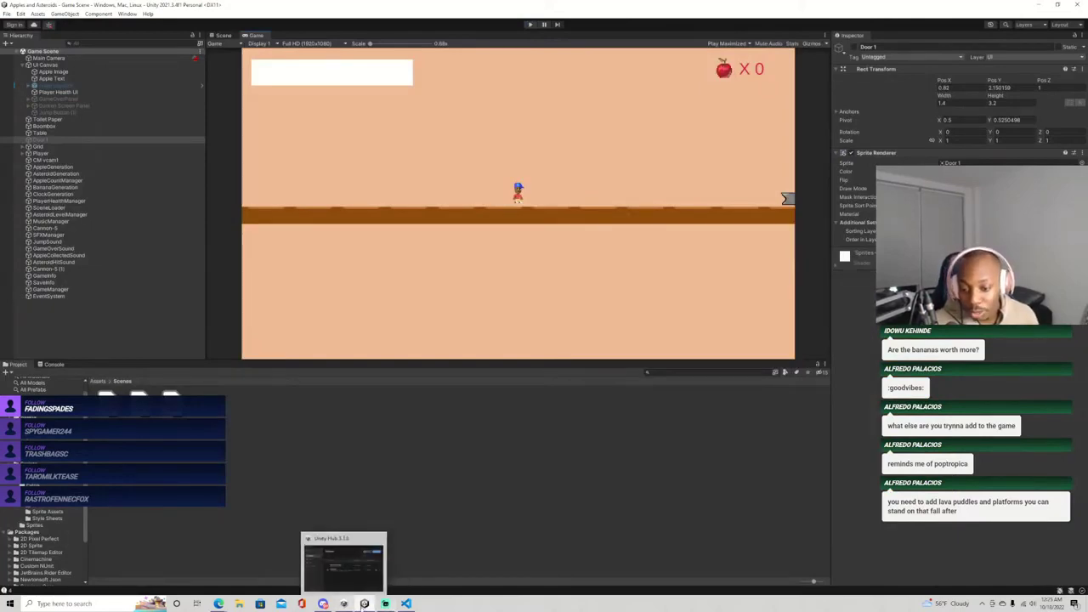
pyautogui.click(403, 603)
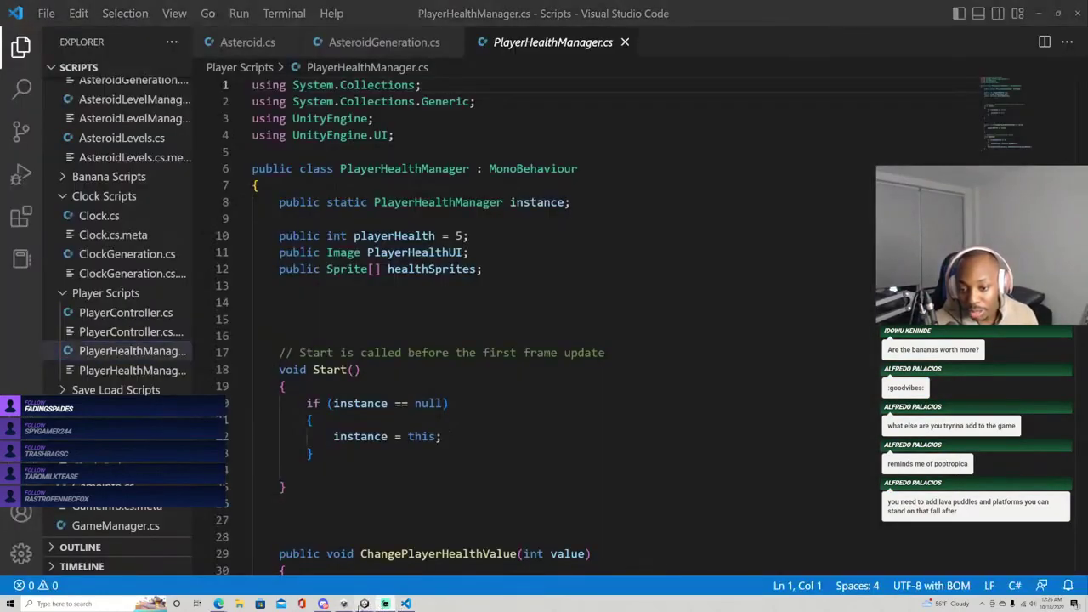
pyautogui.moveTo(218, 603)
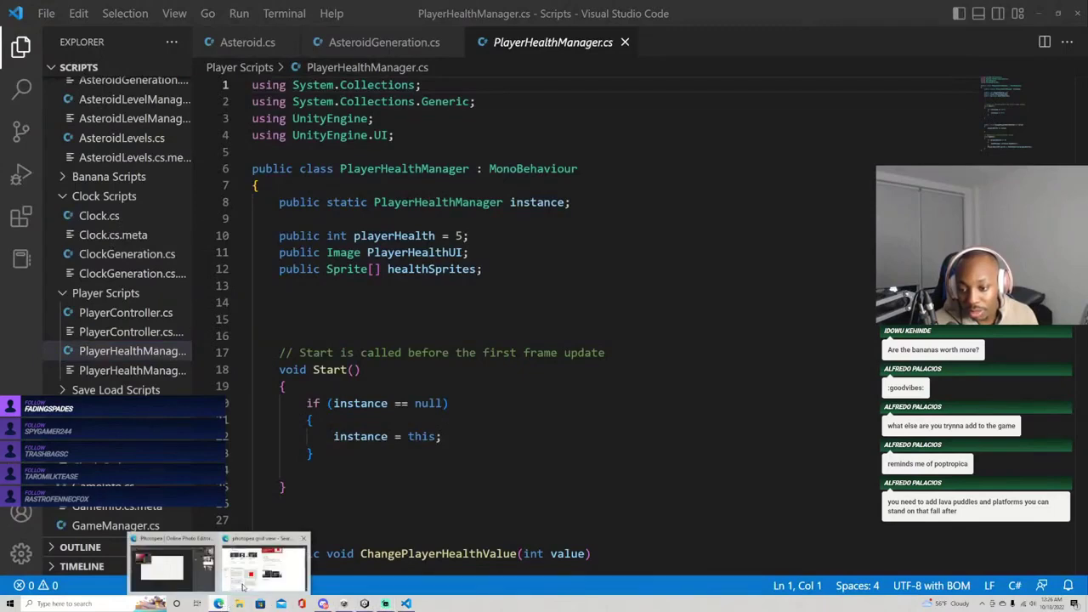
pyautogui.click(195, 578)
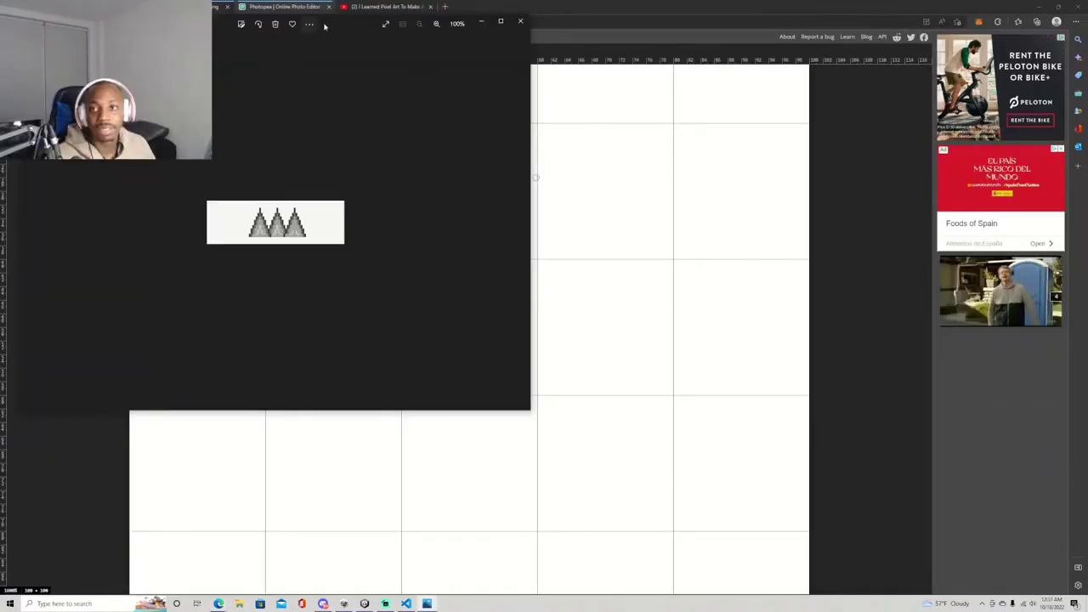
pyautogui.moveTo(340, 21); pyautogui.dragTo(823, 63)
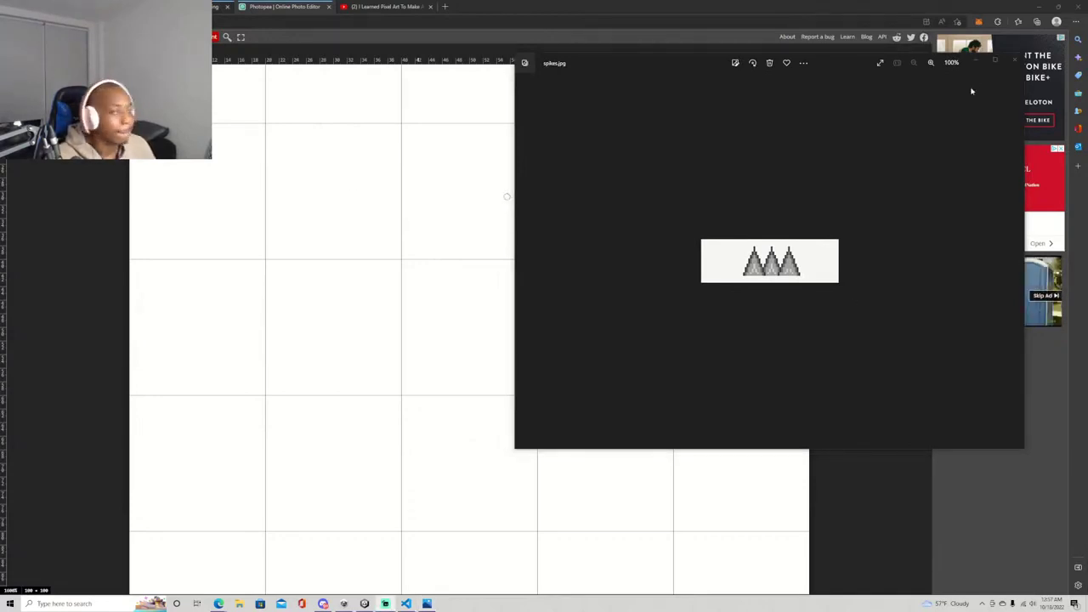
pyautogui.click(1013, 60)
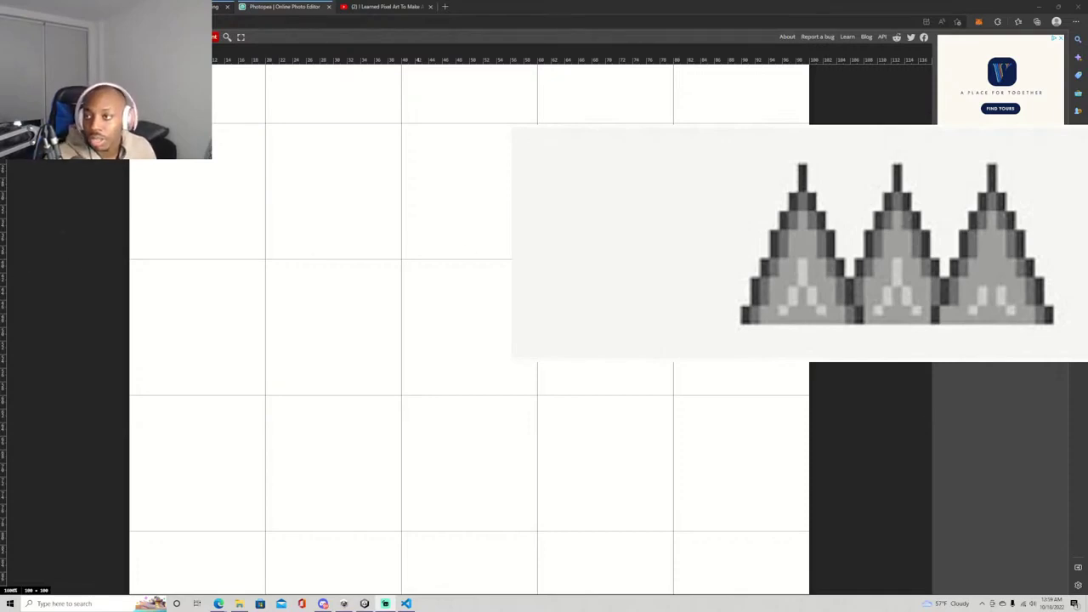
# Pencil the dark grey stepped outline of the first spike and the rising edge of the second on the canvas.
pyautogui.moveTo(300, 297); pyautogui.dragTo(354, 153)
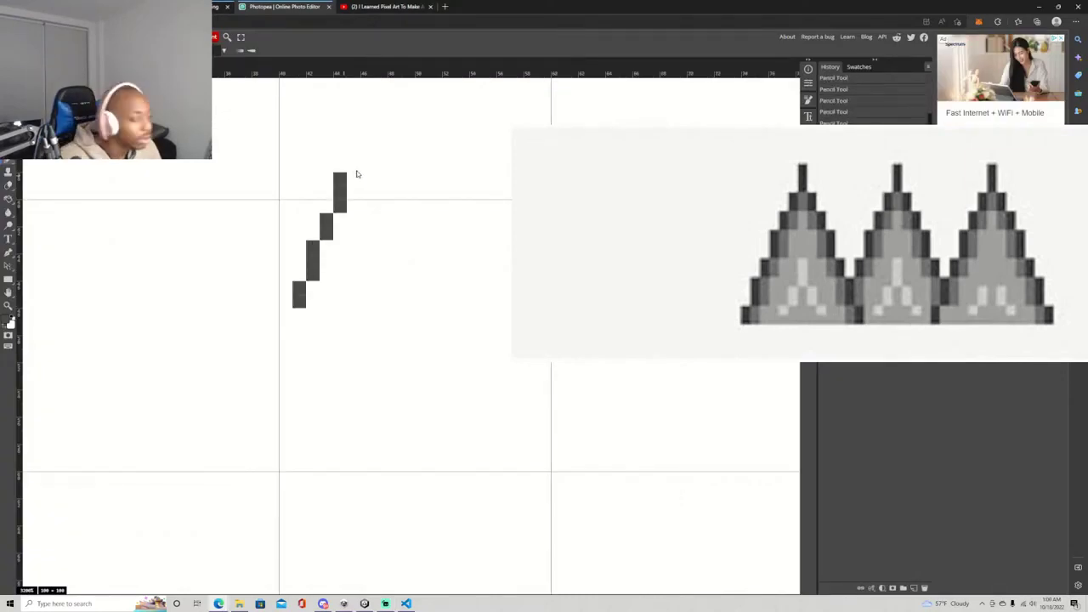
pyautogui.moveTo(368, 139); pyautogui.dragTo(367, 124)
pyautogui.scroll(1, 374, 119)
pyautogui.moveTo(381, 196); pyautogui.dragTo(381, 169)
pyautogui.moveTo(394, 210); pyautogui.dragTo(422, 291)
pyautogui.moveTo(435, 305); pyautogui.dragTo(462, 387)
pyautogui.moveTo(462, 321); pyautogui.dragTo(512, 174)
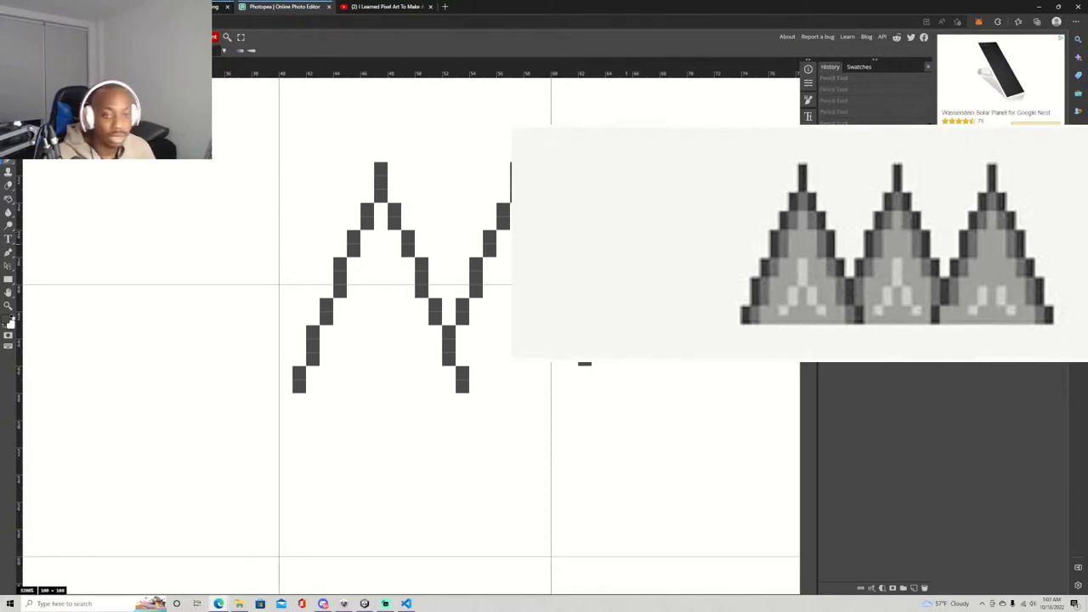
# Pencil the remaining dark grey stepped outline of the second and third spikes.
pyautogui.moveTo(626, 245)
pyautogui.mouseDown()
pyautogui.moveTo(653, 174)
pyautogui.moveTo(721, 363)
pyautogui.mouseUp()
pyautogui.click(735, 373)
pyautogui.click(734, 399)
pyautogui.hotkey('ctrl', 'z')
pyautogui.click(735, 386)
pyautogui.moveTo(572, 373); pyautogui.dragTo(572, 391)
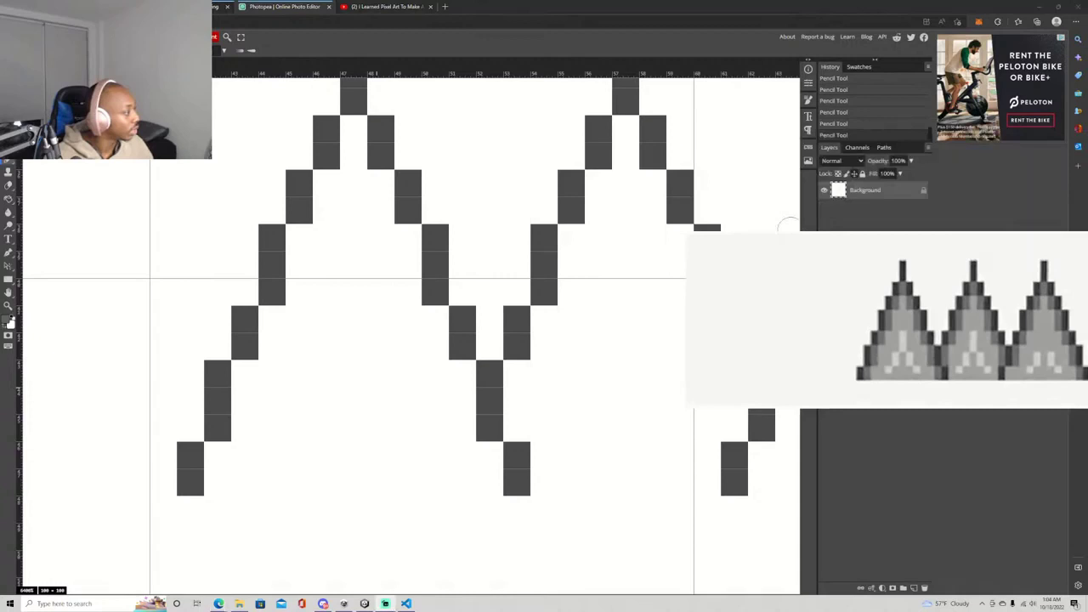
# Pick a medium grey and pencil the shading along the inside of the spikes' dark outlines.
pyautogui.moveTo(217, 455); pyautogui.dragTo(218, 482)
pyautogui.hotkey('ctrl', 'z')
pyautogui.click(6, 320)
pyautogui.click(70, 158)
pyautogui.click(250, 119)
pyautogui.moveTo(247, 428)
pyautogui.mouseDown()
pyautogui.moveTo(331, 183)
pyautogui.moveTo(399, 281)
pyautogui.moveTo(489, 464)
pyautogui.moveTo(573, 291)
pyautogui.moveTo(681, 264)
pyautogui.moveTo(707, 345)
pyautogui.mouseUp()
pyautogui.hotkey('ctrl', '-')
pyautogui.moveTo(571, 353); pyautogui.dragTo(571, 381)
pyautogui.moveTo(599, 380)
pyautogui.mouseDown()
pyautogui.moveTo(610, 337)
pyautogui.moveTo(697, 327)
pyautogui.moveTo(735, 408)
pyautogui.mouseUp()
# Pick a lighter grey and fill the first spike's base and interior, leaving its highlight pixels white.
pyautogui.click(8, 321)
pyautogui.click(247, 119)
pyautogui.moveTo(324, 408)
pyautogui.mouseDown()
pyautogui.moveTo(338, 352)
pyautogui.moveTo(392, 316)
pyautogui.moveTo(433, 408)
pyautogui.mouseUp()
pyautogui.hotkey('ctrl', '+')
pyautogui.moveTo(349, 238)
pyautogui.mouseDown()
pyautogui.moveTo(352, 287)
pyautogui.moveTo(396, 359)
pyautogui.moveTo(400, 450)
pyautogui.moveTo(323, 481)
pyautogui.moveTo(264, 481)
pyautogui.mouseUp()
pyautogui.click(294, 428)
pyautogui.moveTo(349, 442)
pyautogui.mouseDown()
pyautogui.moveTo(322, 454)
pyautogui.moveTo(350, 402)
pyautogui.mouseUp()
pyautogui.click(376, 456)
pyautogui.moveTo(294, 401); pyautogui.dragTo(294, 374)
# Pencil lighter grey pixels along the base of the second spike.
pyautogui.hotkey('ctrl', '-')
pyautogui.hotkey('ctrl', '-')
pyautogui.hotkey('ctrl', '-')
pyautogui.hotkey('ctrl', '-')
pyautogui.hotkey('ctrl', '-')
pyautogui.hotkey('ctrl', '+')
pyautogui.hotkey('ctrl', '+')
pyautogui.hotkey('ctrl', '+')
pyautogui.hotkey('ctrl', '+')
pyautogui.hotkey('ctrl', '+')
pyautogui.hotkey('ctrl', '-')
pyautogui.moveTo(476, 408)
pyautogui.mouseDown()
pyautogui.moveTo(557, 390)
pyautogui.moveTo(531, 301)
pyautogui.moveTo(476, 357)
pyautogui.moveTo(478, 396)
pyautogui.mouseUp()
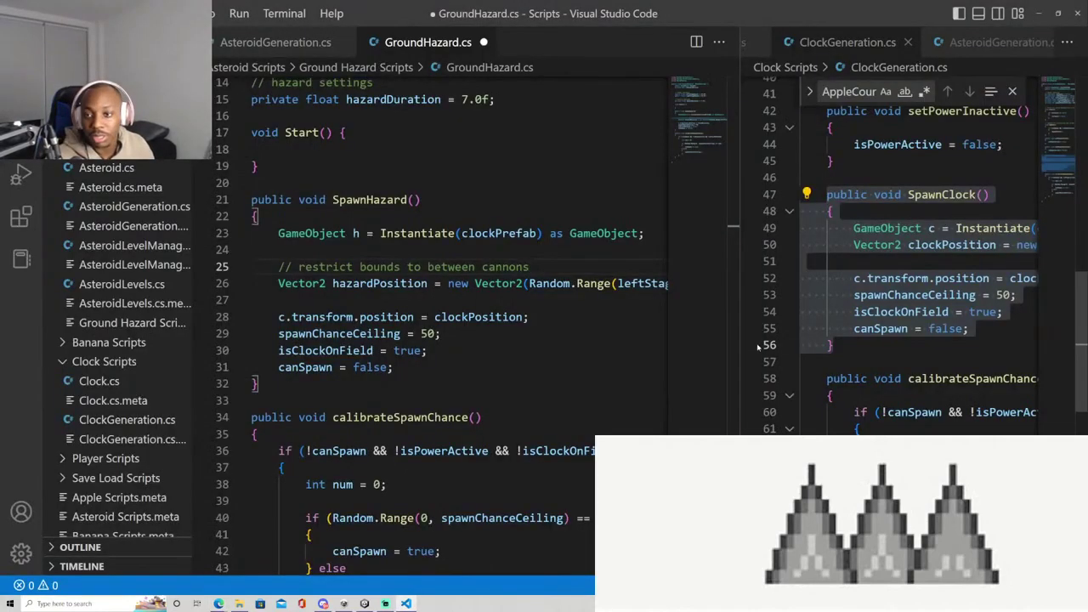
# Review the AsteroidLevelManager.cs and AsteroidLevels.cs scripts in Visual Studio Code and return to GroundHazard.cs.
pyautogui.click(130, 265)
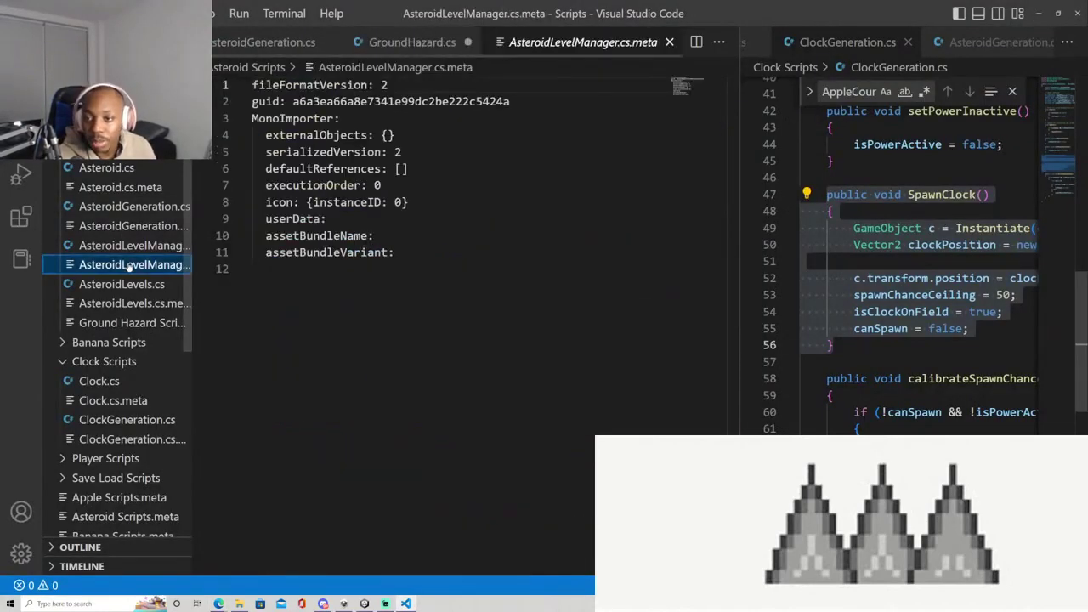
pyautogui.click(136, 246)
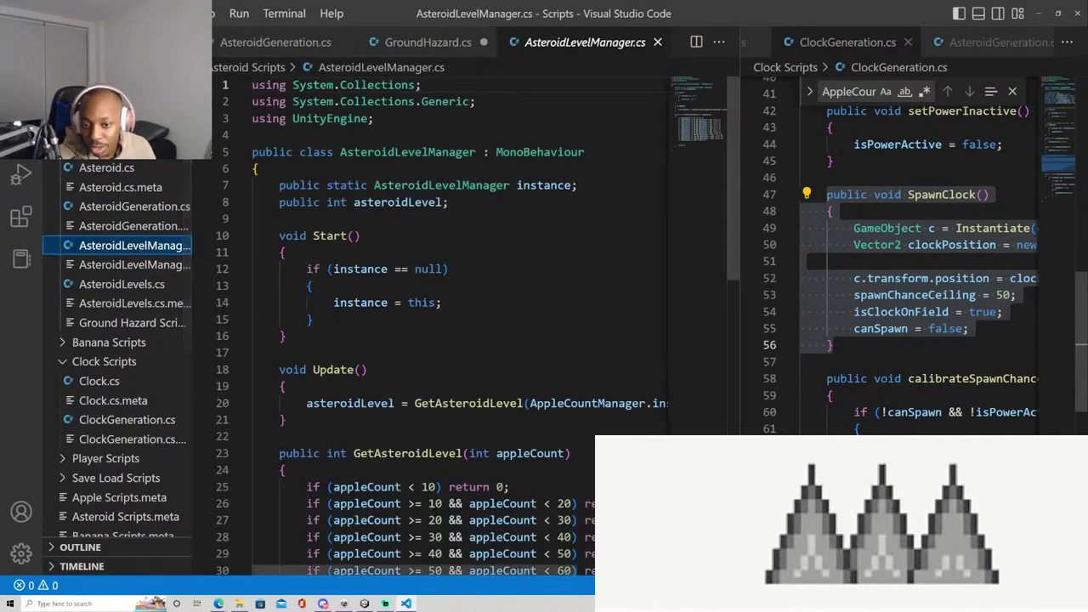
pyautogui.scroll(-4, 459, 323)
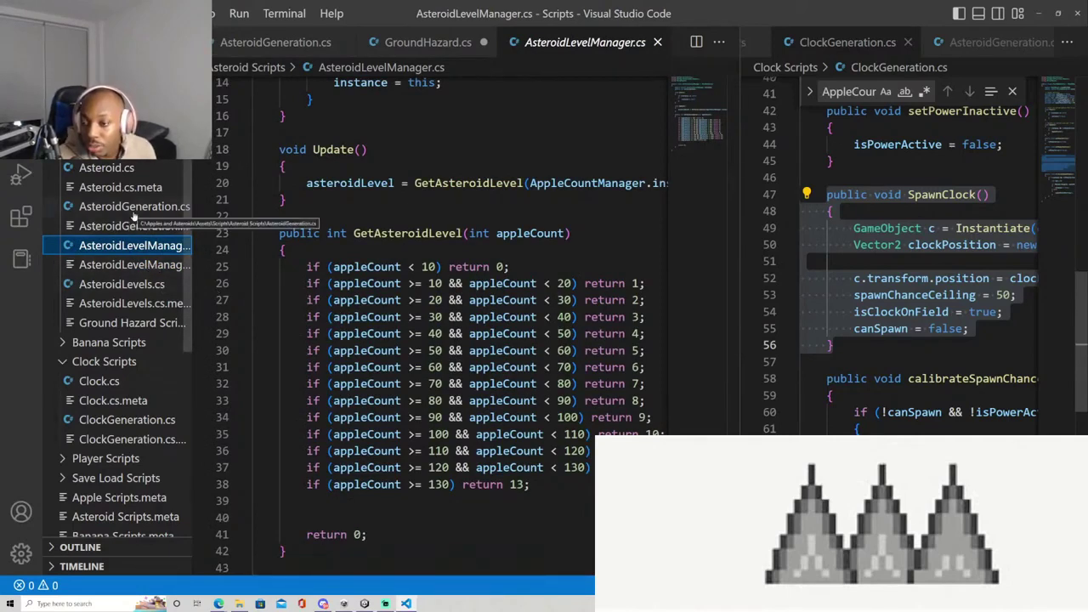
pyautogui.click(127, 288)
pyautogui.moveTo(399, 568); pyautogui.dragTo(441, 545)
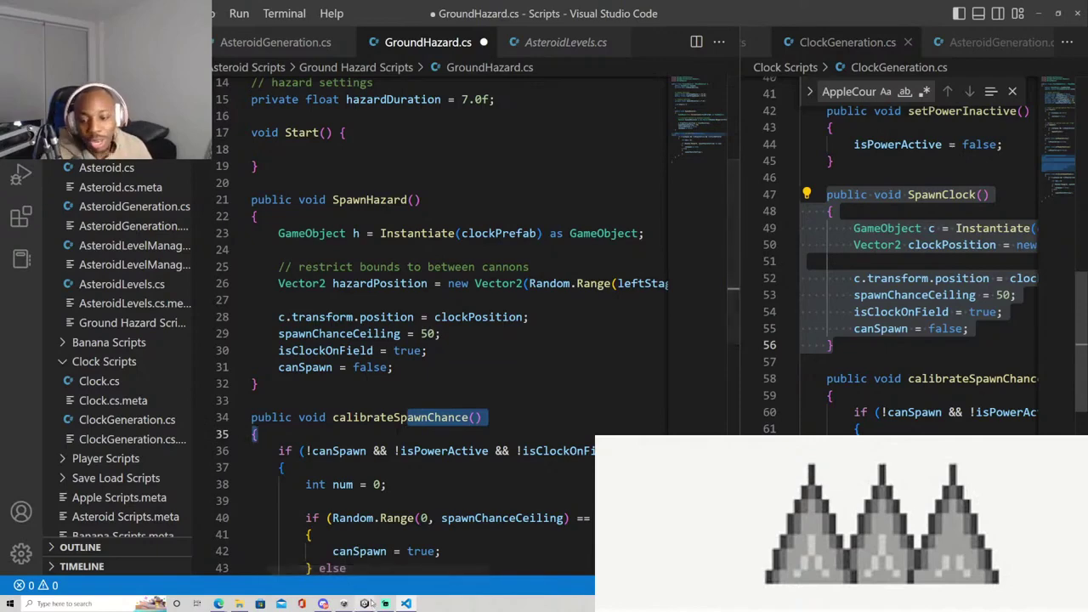
# Switch to the Photopea window and undo the recent pencil strokes inside the second spike.
pyautogui.moveTo(218, 604)
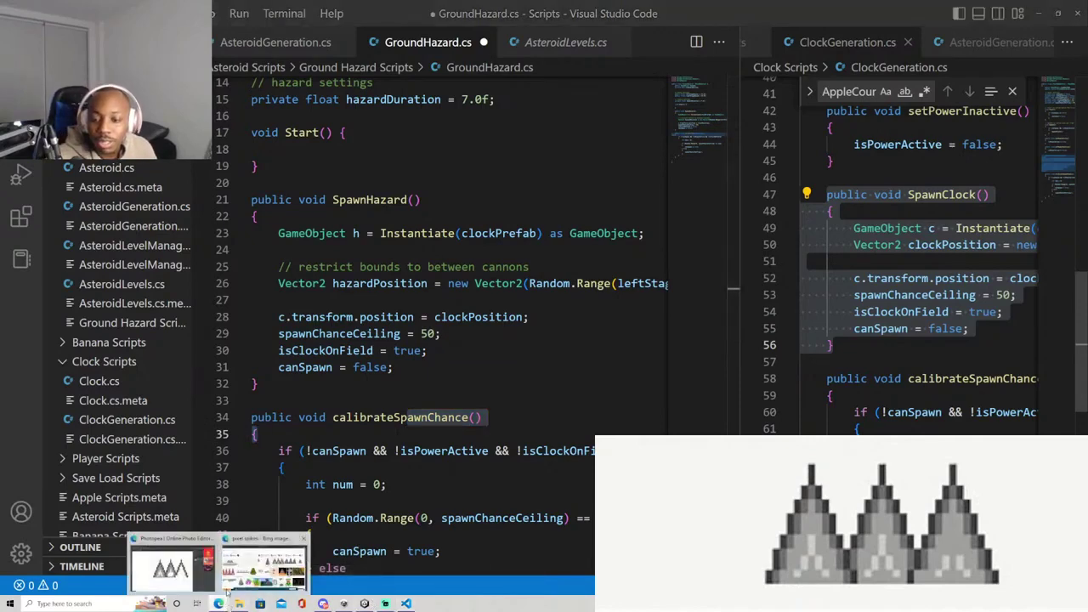
pyautogui.click(206, 574)
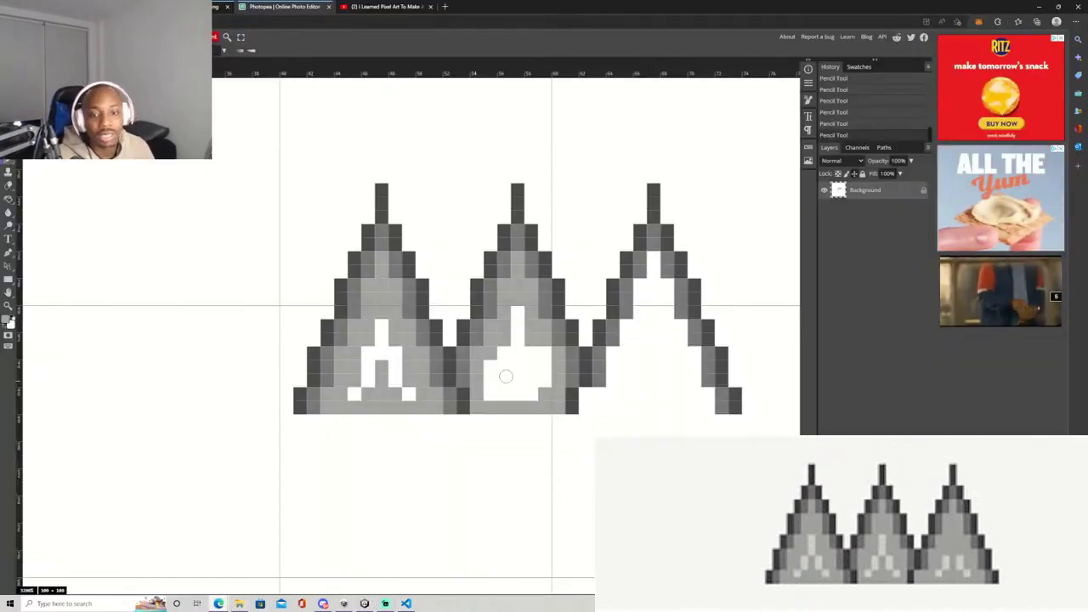
pyautogui.hotkey('ctrl', 'z')
pyautogui.hotkey('ctrl', 'z')
pyautogui.hotkey('ctrl', 'z')
pyautogui.hotkey('ctrl', 'z')
pyautogui.hotkey('ctrl', 'z')
pyautogui.hotkey('ctrl', 'z')
pyautogui.hotkey('ctrl', 'z')
pyautogui.hotkey('ctrl', 'z')
pyautogui.hotkey('ctrl', 'z')
pyautogui.hotkey('ctrl', 'z')
# Pick the lighter grey fill colour and fill the second spike's interior, leaving its highlight pixels white.
pyautogui.click(5, 320)
pyautogui.rightClick(5, 320)
pyautogui.click(230, 227)
pyautogui.click(246, 119)
pyautogui.click(545, 395)
pyautogui.click(5, 320)
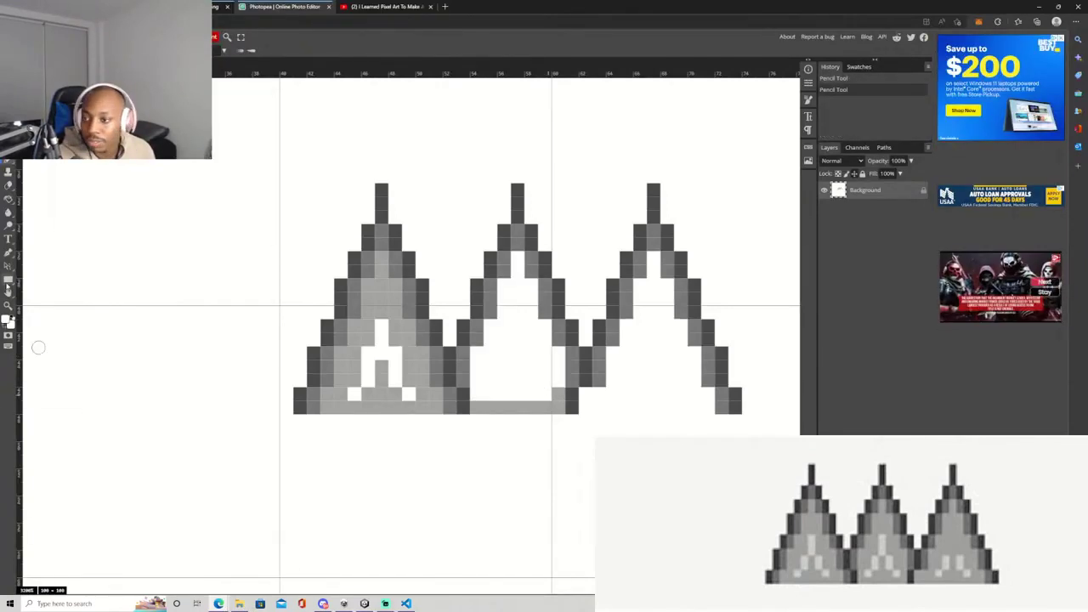
pyautogui.click(196, 227)
pyautogui.click(246, 119)
pyautogui.moveTo(559, 381)
pyautogui.mouseDown()
pyautogui.moveTo(516, 314)
pyautogui.moveTo(477, 354)
pyautogui.mouseUp()
pyautogui.moveTo(531, 327)
pyautogui.mouseDown()
pyautogui.moveTo(530, 353)
pyautogui.moveTo(503, 394)
pyautogui.moveTo(477, 367)
pyautogui.mouseUp()
pyautogui.click(531, 368)
pyautogui.hotkey('ctrl', 'z')
pyautogui.hotkey('ctrl', 'z')
pyautogui.click(531, 395)
# Fill the third spike's interior with the same lighter grey, leaving its highlight pixels white.
pyautogui.moveTo(653, 259)
pyautogui.mouseDown()
pyautogui.moveTo(657, 300)
pyautogui.moveTo(612, 353)
pyautogui.moveTo(695, 367)
pyautogui.mouseUp()
pyautogui.click(681, 353)
pyautogui.click(668, 352)
pyautogui.moveTo(707, 406); pyautogui.dragTo(694, 393)
pyautogui.moveTo(694, 380); pyautogui.dragTo(681, 368)
pyautogui.moveTo(653, 367)
pyautogui.mouseDown()
pyautogui.moveTo(654, 393)
pyautogui.moveTo(595, 406)
pyautogui.moveTo(682, 406)
pyautogui.mouseUp()
pyautogui.keyDown('alt'); pyautogui.scroll(-4, 612, 394); pyautogui.keyUp('alt')
pyautogui.keyDown('alt'); pyautogui.scroll(3, 398, 331); pyautogui.keyUp('alt')
pyautogui.scroll(2, 399, 333)
pyautogui.scroll(-5, 409, 336)
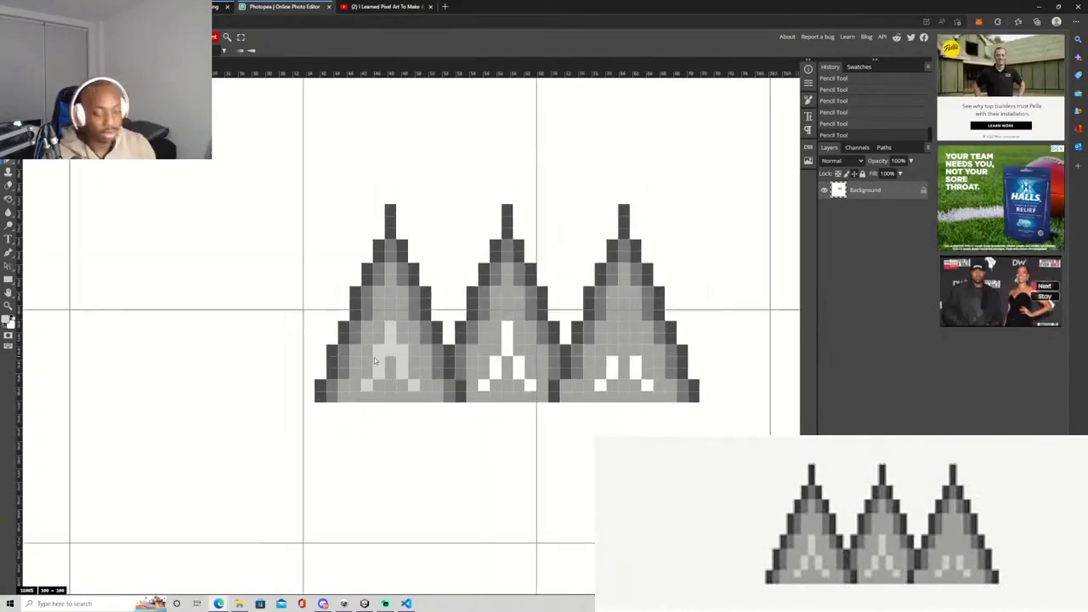
# Save the drawing under the name Spikes, preview its PNG export, and close the export dialog.
pyautogui.scroll(5, 409, 336)
pyautogui.scroll(-3, 410, 334)
pyautogui.hotkey('ctrl', 's')
pyautogui.write('Spikes')
pyautogui.press('Return')
pyautogui.click(12, 36)
pyautogui.click(98, 142)
pyautogui.scroll(4, 203, 213)
pyautogui.click(369, 101)
pyautogui.scroll(3, 203, 212)
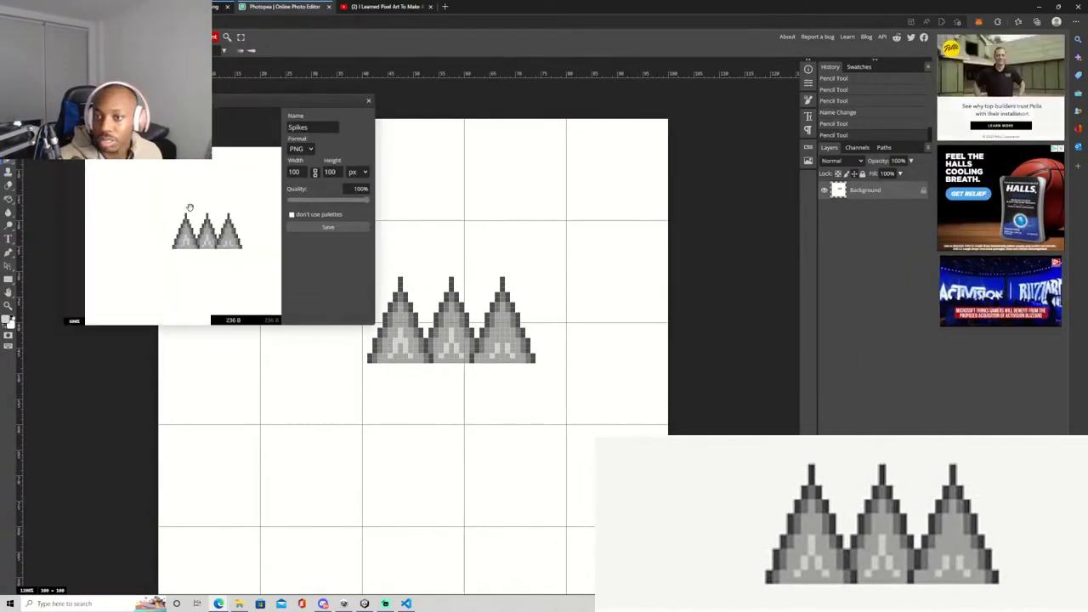
pyautogui.click(368, 101)
# Duplicate the background layer with the spikes and name the copy Main Layer.
pyautogui.hotkey('ctrl', 'a')
pyautogui.press('v')
pyautogui.click(847, 211)
pyautogui.rightClick(845, 210)
pyautogui.click(875, 229)
pyautogui.doubleClick(865, 208)
pyautogui.write('Main Layer')
pyautogui.press('Return')
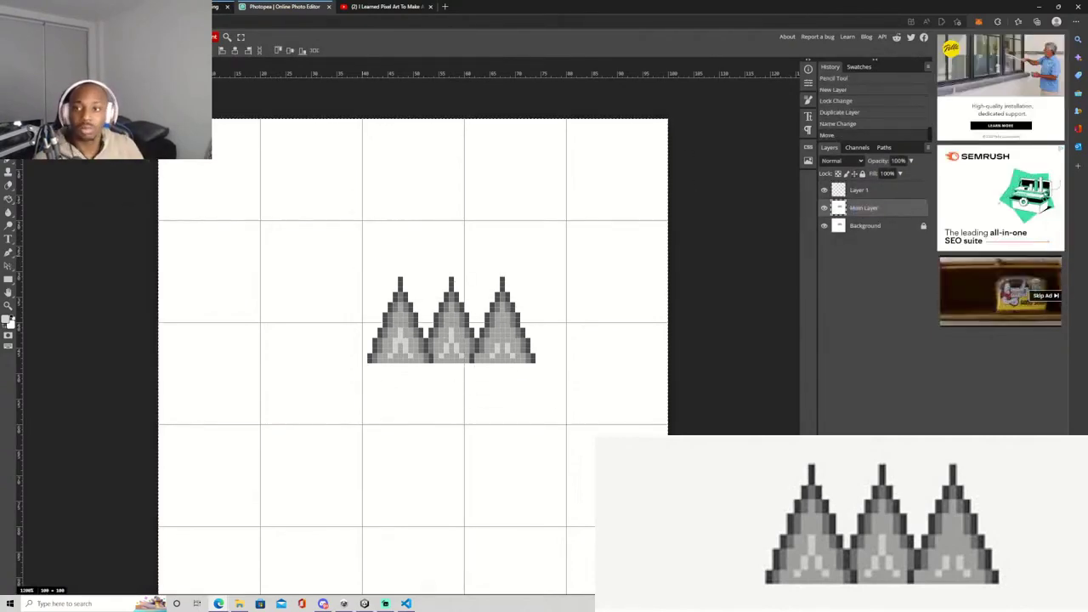
pyautogui.moveTo(349, 266)
pyautogui.mouseDown()
pyautogui.moveTo(379, 281)
pyautogui.moveTo(353, 266)
pyautogui.mouseUp()
# Crop the image closely around the three spikes.
pyautogui.press('c')
pyautogui.moveTo(361, 416); pyautogui.dragTo(553, 212)
pyautogui.moveTo(457, 213); pyautogui.dragTo(457, 271)
pyautogui.click(390, 51)
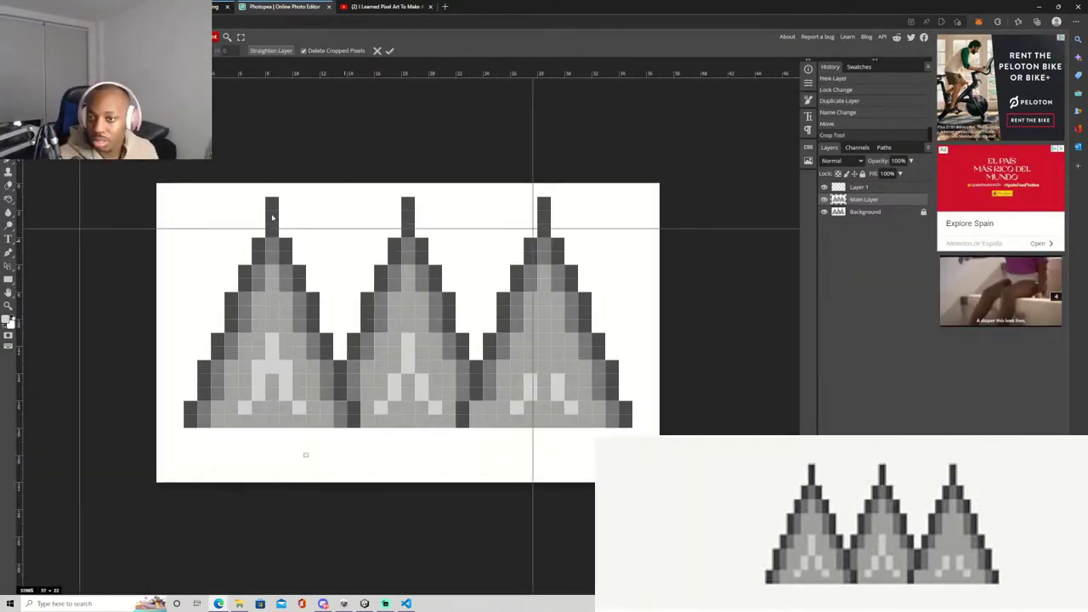
pyautogui.click(390, 51)
# Try the Background Eraser beside the spikes, undo it, and delete the Background layer.
pyautogui.click(8, 185)
pyautogui.click(553, 204)
pyautogui.hotkey('ctrl', 'z')
pyautogui.click(842, 228)
pyautogui.press('Delete')
# Erase the white area around and between the three spikes on Main Layer with the Eraser.
pyautogui.rightClick(8, 185)
pyautogui.click(46, 185)
pyautogui.click(245, 180)
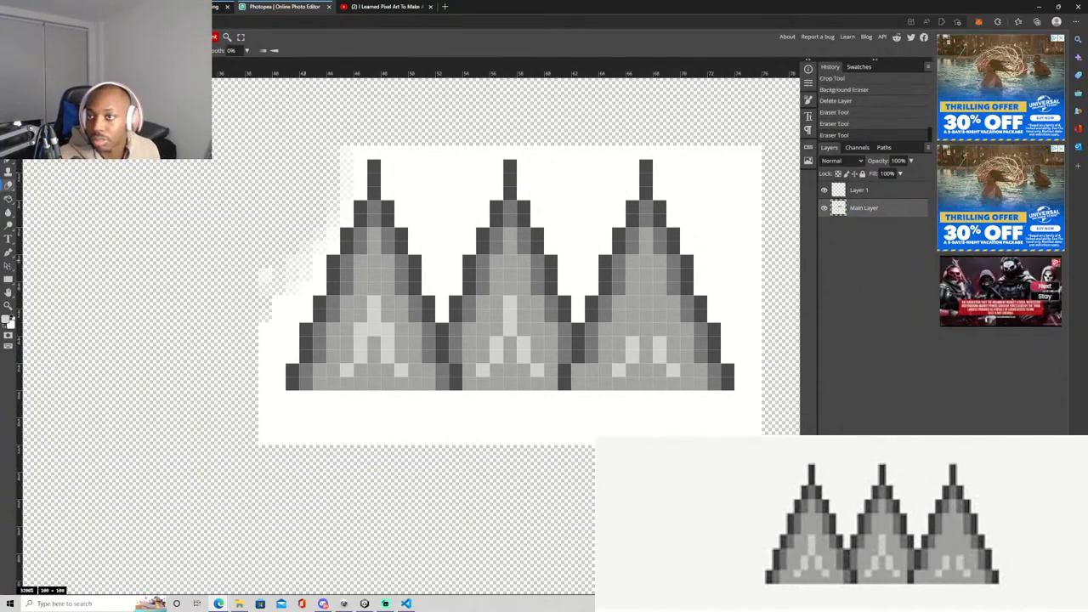
pyautogui.moveTo(265, 327); pyautogui.dragTo(267, 416)
pyautogui.moveTo(272, 434)
pyautogui.mouseDown()
pyautogui.moveTo(740, 432)
pyautogui.moveTo(754, 153)
pyautogui.mouseUp()
pyautogui.moveTo(753, 153)
pyautogui.mouseDown()
pyautogui.moveTo(746, 346)
pyautogui.moveTo(489, 401)
pyautogui.mouseUp()
pyautogui.moveTo(385, 398)
pyautogui.mouseDown()
pyautogui.moveTo(646, 400)
pyautogui.moveTo(742, 315)
pyautogui.moveTo(289, 404)
pyautogui.moveTo(271, 321)
pyautogui.mouseUp()
pyautogui.moveTo(308, 285)
pyautogui.mouseDown()
pyautogui.moveTo(327, 230)
pyautogui.moveTo(440, 289)
pyautogui.moveTo(404, 208)
pyautogui.moveTo(463, 236)
pyautogui.moveTo(549, 153)
pyautogui.moveTo(582, 280)
pyautogui.moveTo(629, 183)
pyautogui.moveTo(734, 393)
pyautogui.mouseUp()
pyautogui.click(266, 438)
pyautogui.moveTo(738, 274)
pyautogui.mouseDown()
pyautogui.moveTo(714, 273)
pyautogui.moveTo(676, 197)
pyautogui.moveTo(657, 194)
pyautogui.mouseUp()
pyautogui.click(14, 37)
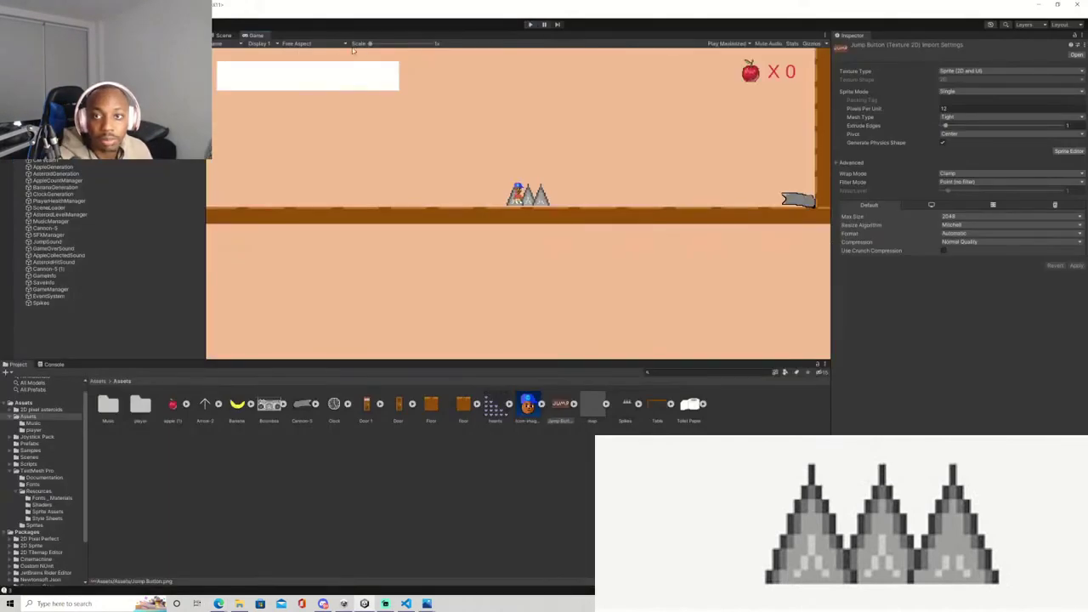
# Set the Game view resolution to Full HD (1920x1080) and start the game.
pyautogui.click(342, 44)
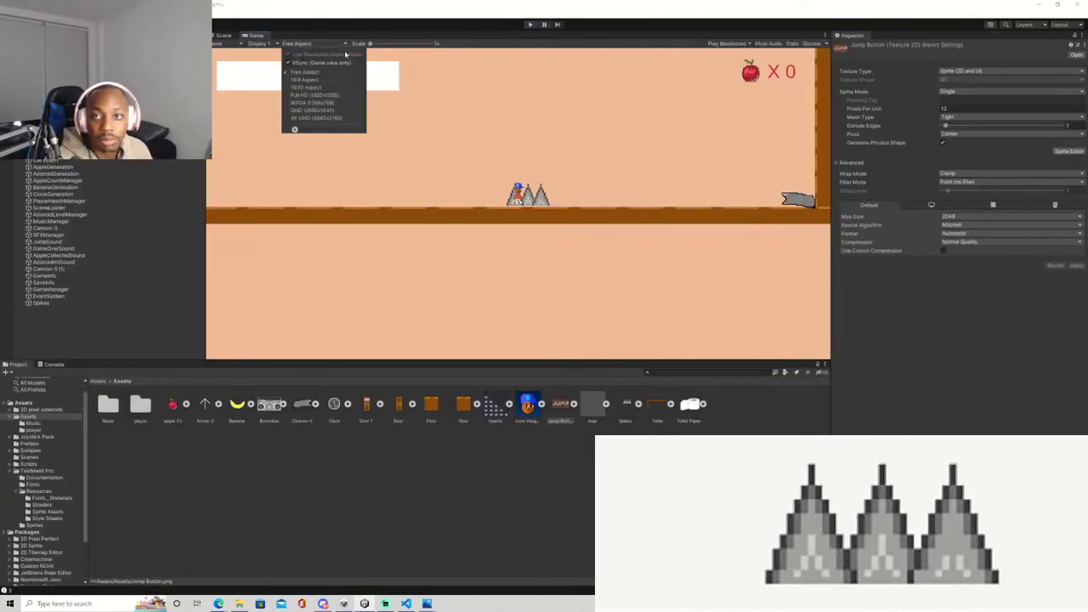
pyautogui.click(304, 95)
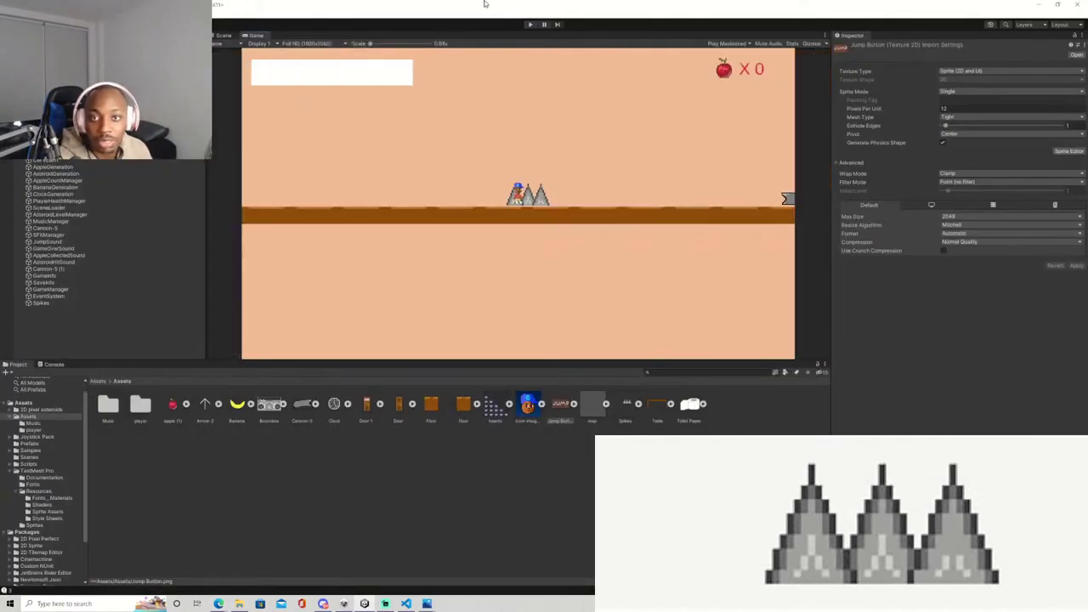
pyautogui.click(528, 26)
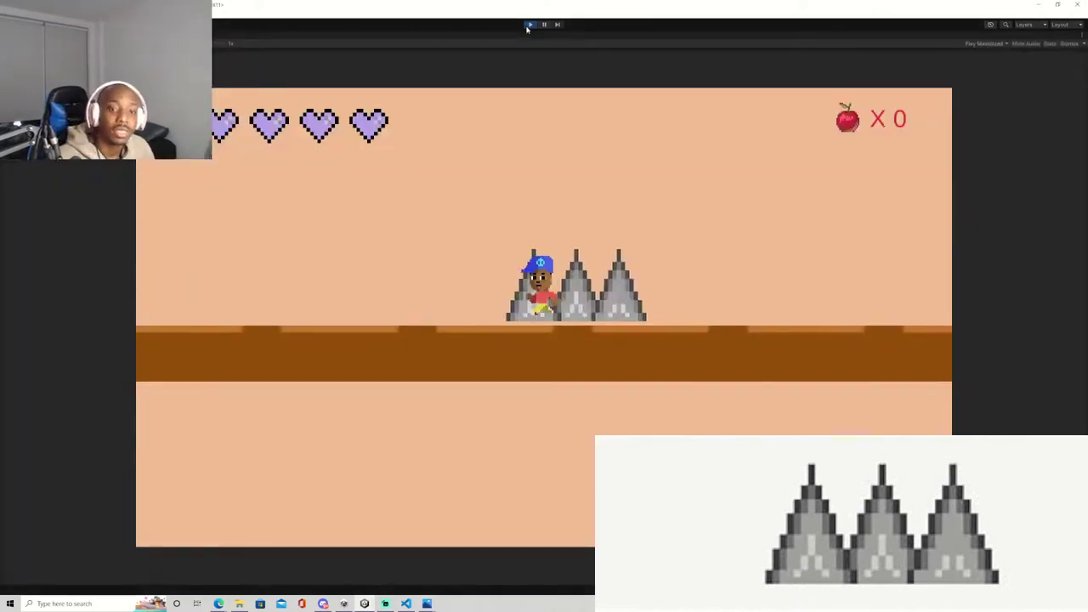
# Playtest running and jumping back and forth over the spikes in both directions, and stop the game.
pyautogui.press('Right')
pyautogui.press('space')
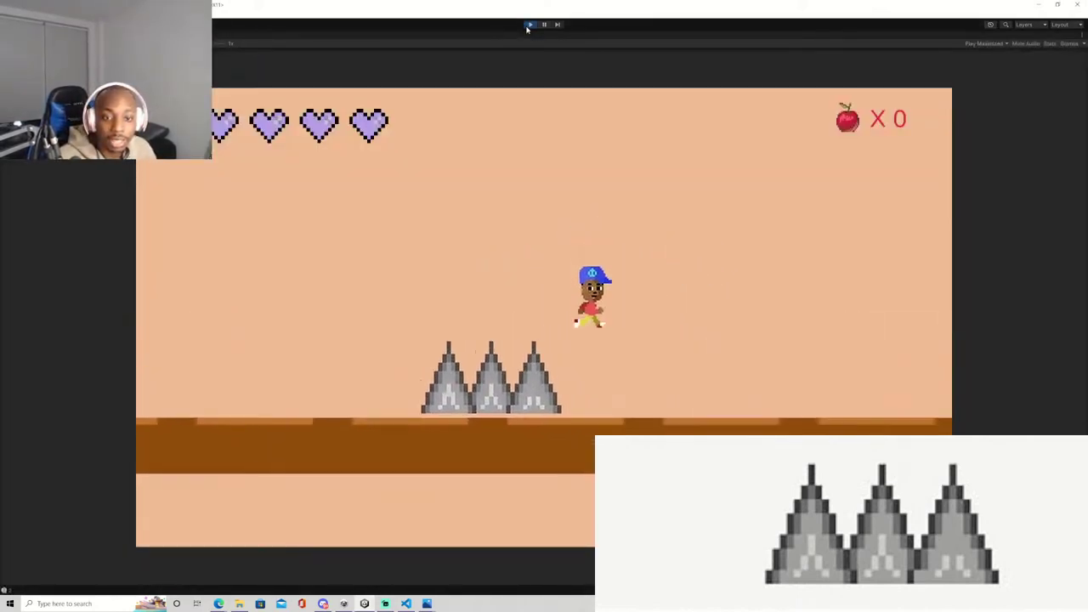
pyautogui.press('Left')
pyautogui.press('space')
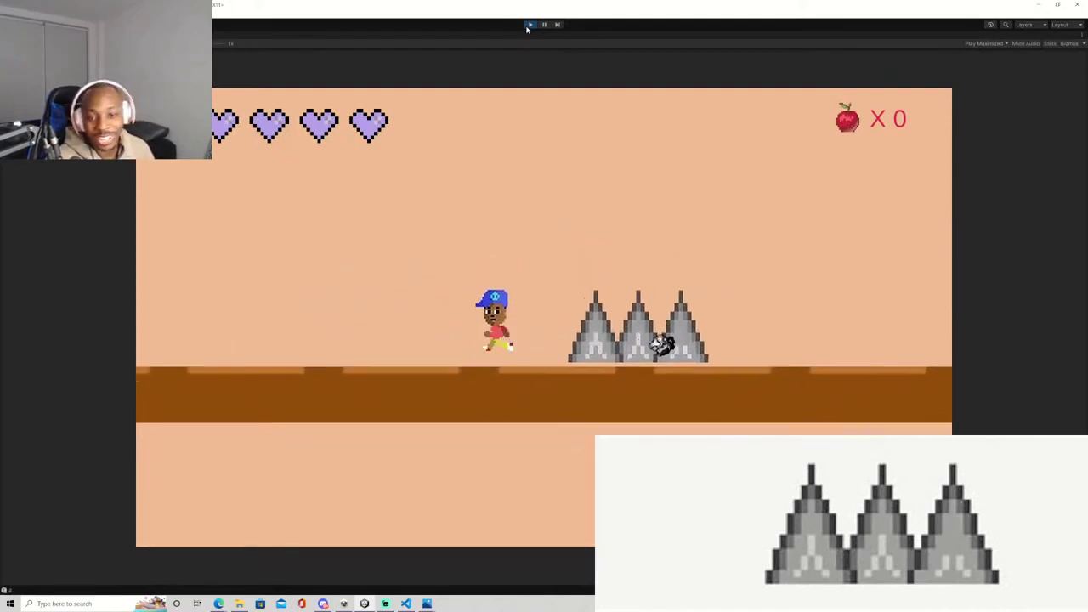
pyautogui.press('Right')
pyautogui.press('space')
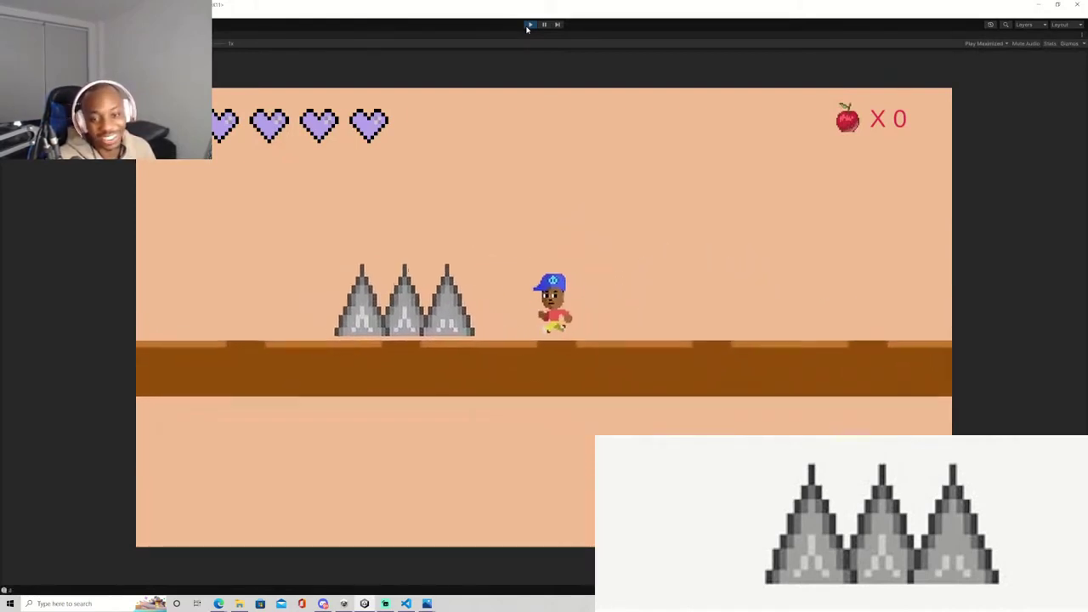
pyautogui.press('Left')
pyautogui.press('space')
pyautogui.press('Right')
pyautogui.press('space')
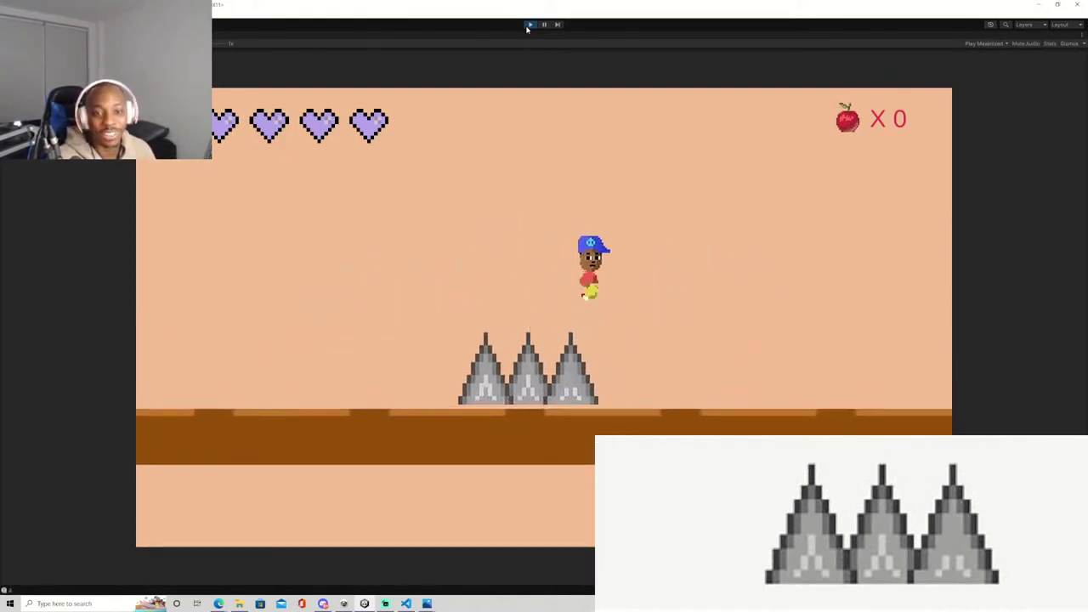
pyautogui.press('Left')
pyautogui.press('space')
pyautogui.press('Right')
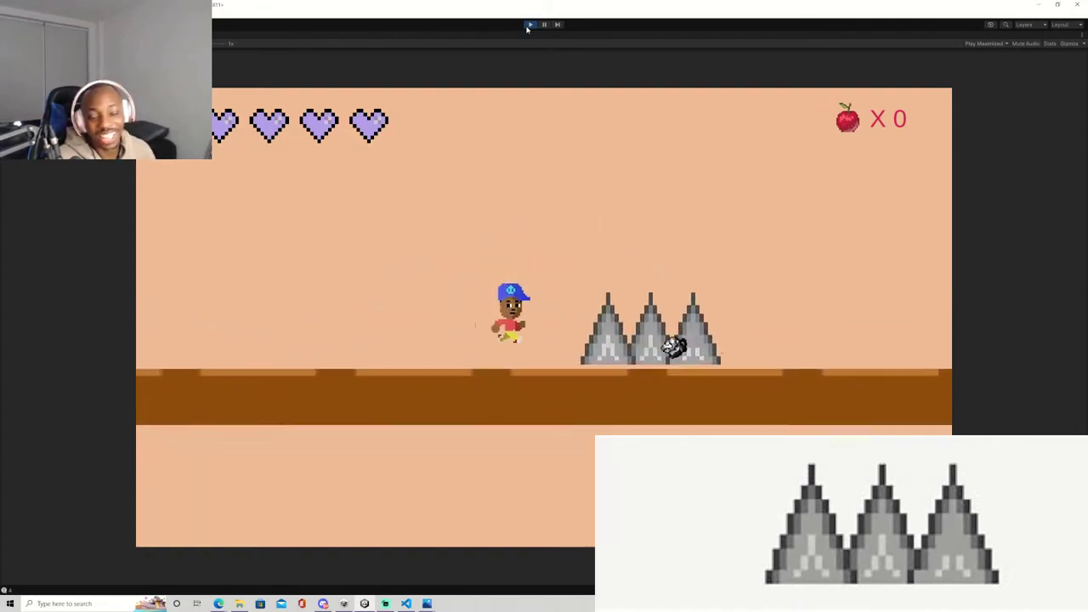
pyautogui.press('space')
pyautogui.press('Left')
pyautogui.press('space')
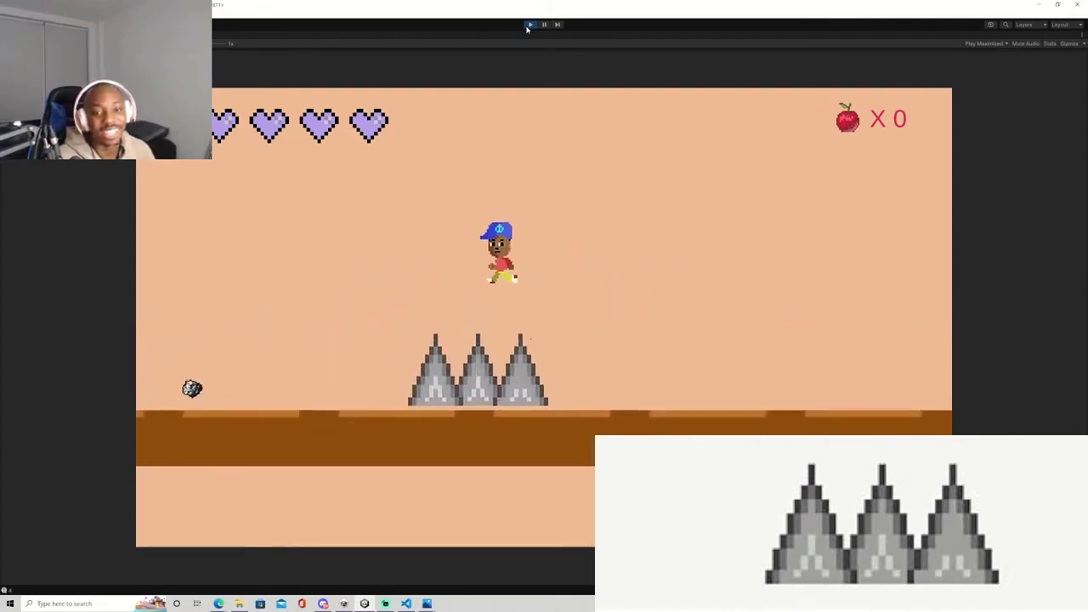
pyautogui.press('space')
pyautogui.press('Right')
pyautogui.press('Left')
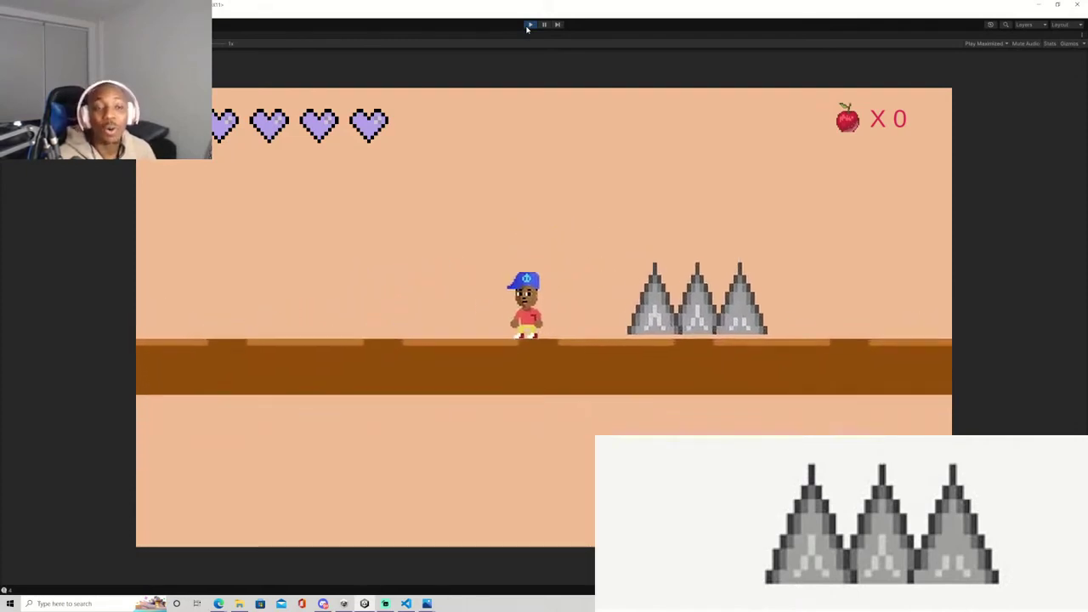
pyautogui.press('Right')
pyautogui.press('space')
pyautogui.press('Left')
pyautogui.click(531, 25)
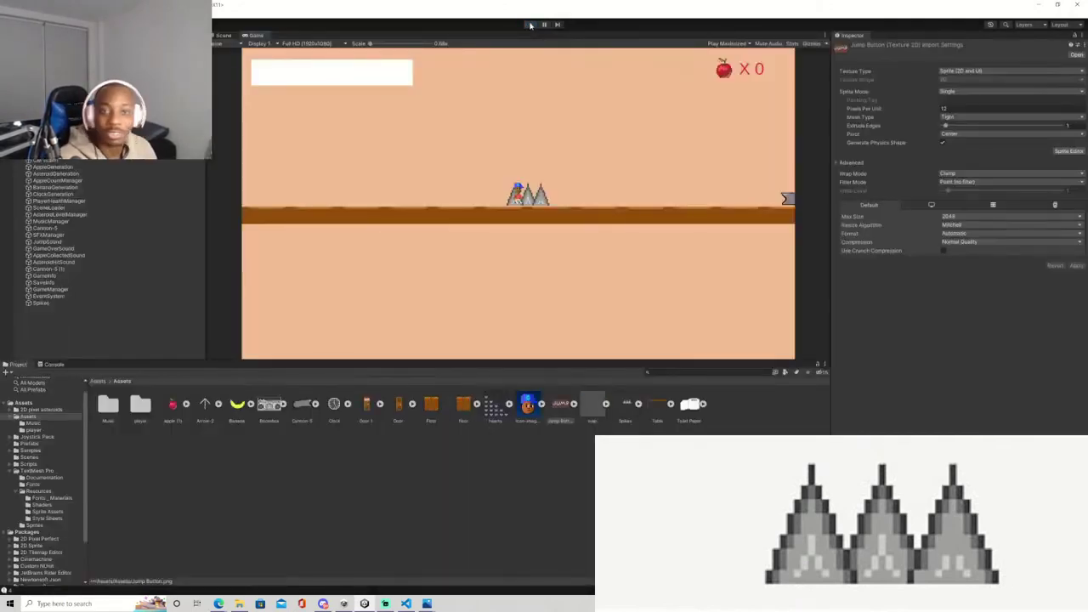
pyautogui.click(531, 25)
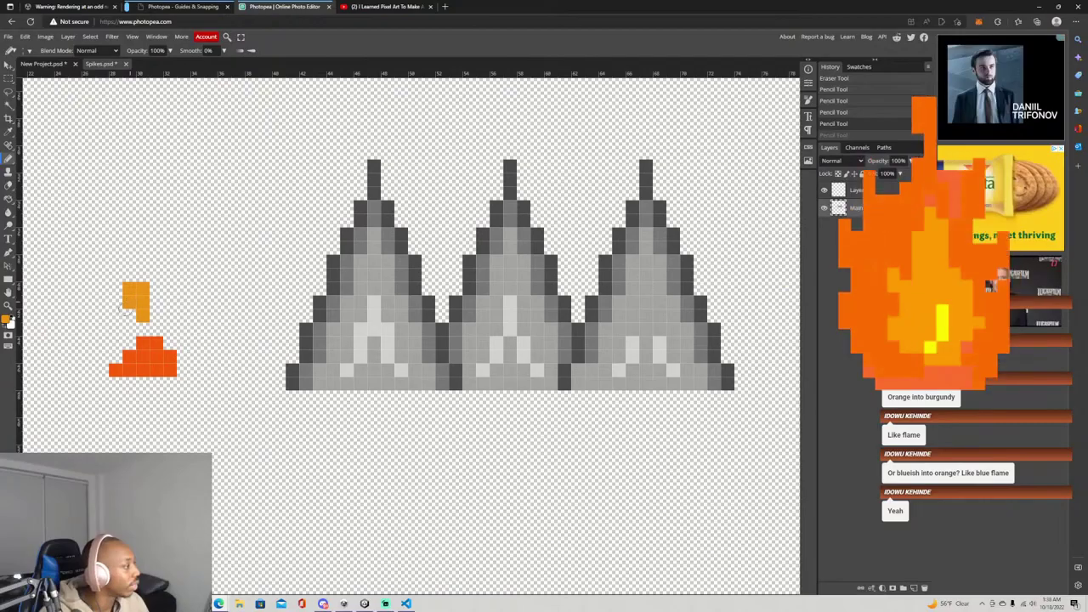
# Undo the last pencil stroke, pick an orange, and finish the orange swatch beside the spikes.
pyautogui.hotkey('ctrl', 'z')
pyautogui.click(6, 320)
pyautogui.click(247, 119)
pyautogui.moveTo(116, 274); pyautogui.dragTo(129, 315)
pyautogui.hotkey('ctrl', 'z')
pyautogui.moveTo(143, 262); pyautogui.dragTo(156, 289)
# Pick a bright yellow and pencil a small yellow swatch above the orange one.
pyautogui.click(6, 319)
pyautogui.click(174, 208)
pyautogui.click(168, 114)
pyautogui.click(247, 119)
pyautogui.moveTo(170, 194)
pyautogui.mouseDown()
pyautogui.moveTo(183, 220)
pyautogui.moveTo(157, 220)
pyautogui.mouseUp()
# Pencil the first spike's outline in the red-orange swatch colour and fill its inside with the orange swatch colour.
pyautogui.keyDown('alt'); pyautogui.click(145, 353); pyautogui.keyUp('alt')
pyautogui.moveTo(292, 385)
pyautogui.mouseDown()
pyautogui.moveTo(333, 262)
pyautogui.moveTo(376, 193)
pyautogui.mouseUp()
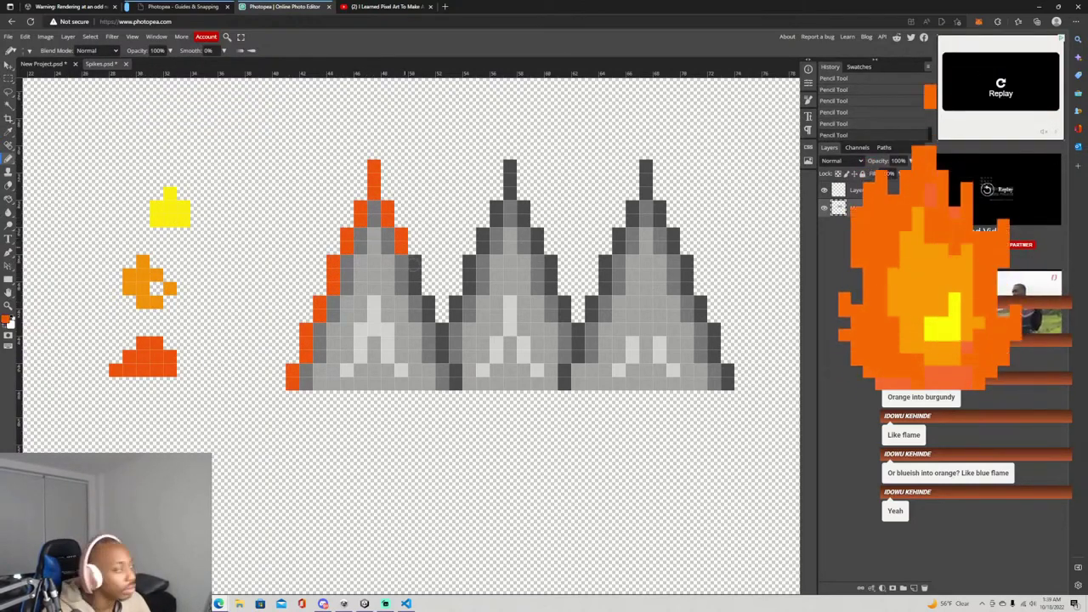
pyautogui.moveTo(306, 378)
pyautogui.mouseDown()
pyautogui.moveTo(374, 219)
pyautogui.moveTo(401, 301)
pyautogui.mouseUp()
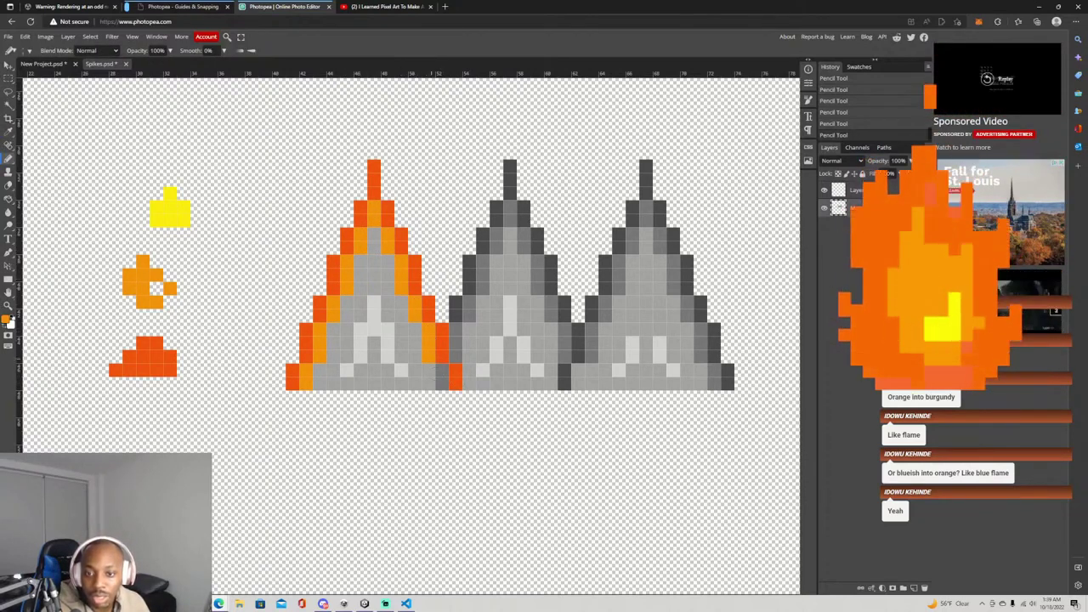
pyautogui.moveTo(385, 262)
pyautogui.mouseDown()
pyautogui.moveTo(416, 379)
pyautogui.moveTo(335, 332)
pyautogui.moveTo(335, 379)
pyautogui.moveTo(347, 314)
pyautogui.moveTo(374, 262)
pyautogui.moveTo(401, 344)
pyautogui.moveTo(346, 343)
pyautogui.mouseUp()
# Pencil a yellow core at the first spike's base and thicken its outline with a second layer of red-orange.
pyautogui.press('i')
pyautogui.click(182, 214)
pyautogui.moveTo(374, 289); pyautogui.dragTo(387, 334)
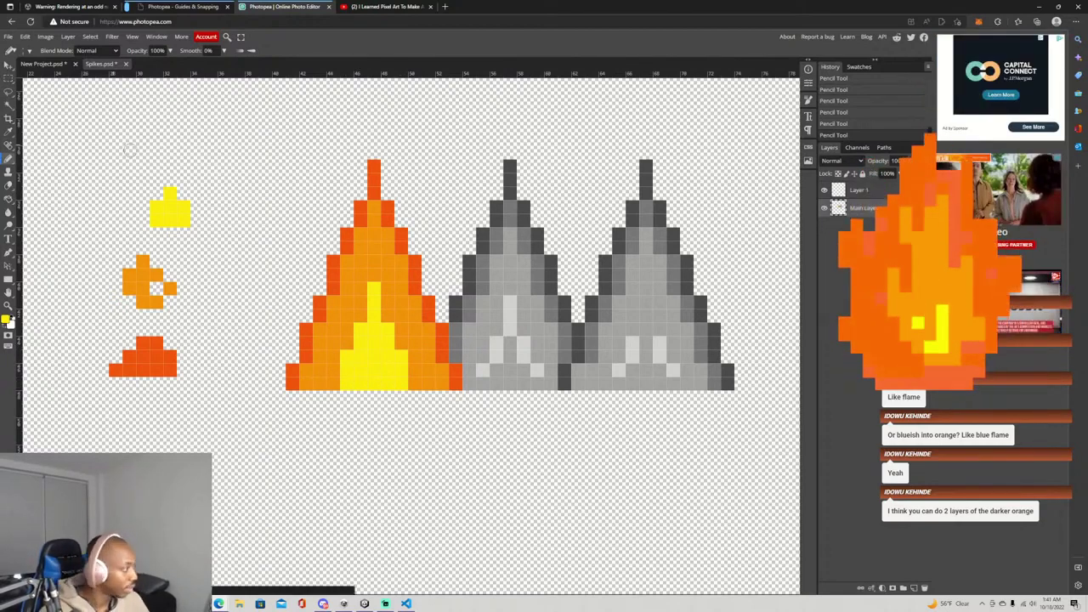
pyautogui.keyDown('alt'); pyautogui.click(157, 357); pyautogui.keyUp('alt')
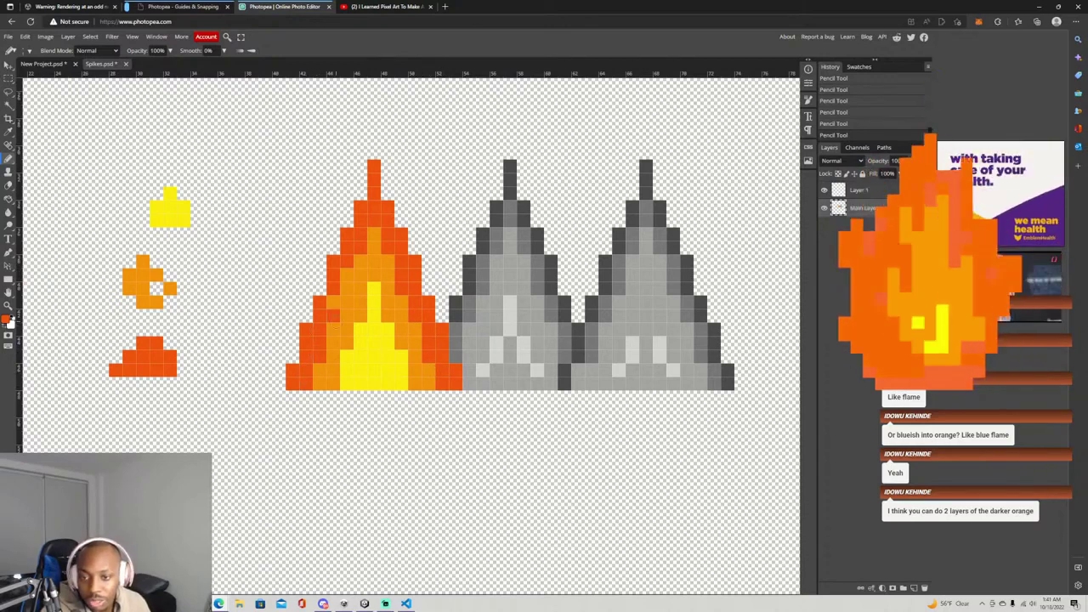
# Examine the flame-coloured spike beside the grey ones at several zoom levels, from the whole canvas to single pixels.
pyautogui.scroll(-2, 623, 423)
pyautogui.keyDown('alt'); pyautogui.scroll(-7, 624, 427); pyautogui.keyUp('alt')
pyautogui.keyDown('alt'); pyautogui.scroll(6, 625, 427); pyautogui.keyUp('alt')
pyautogui.keyDown('alt'); pyautogui.scroll(-7, 626, 428); pyautogui.keyUp('alt')
pyautogui.keyDown('alt'); pyautogui.scroll(3, 624, 422); pyautogui.keyUp('alt')
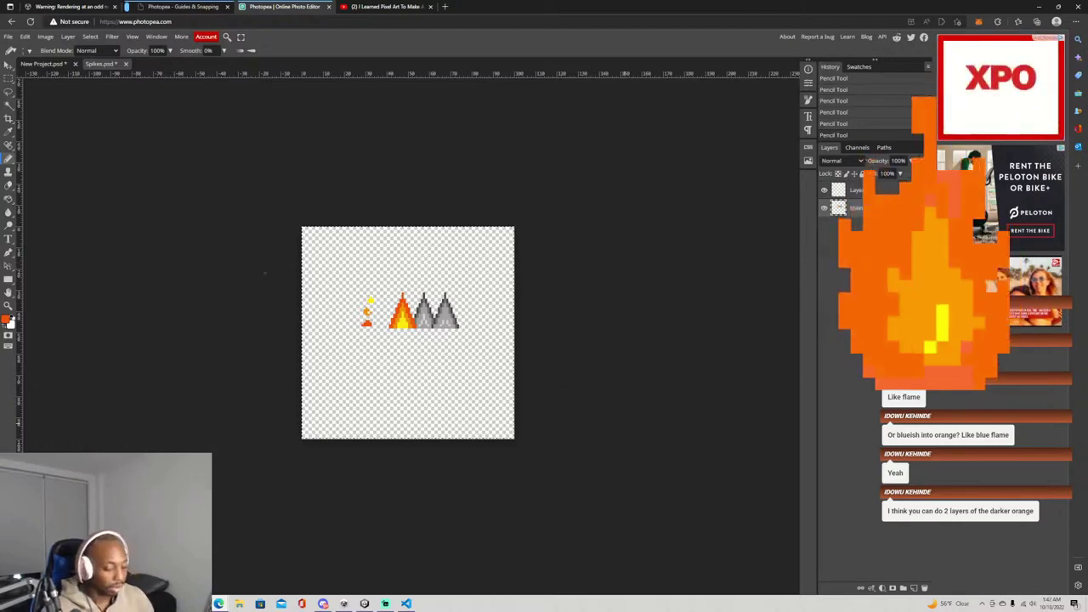
pyautogui.keyDown('alt'); pyautogui.scroll(4, 264, 275); pyautogui.keyUp('alt')
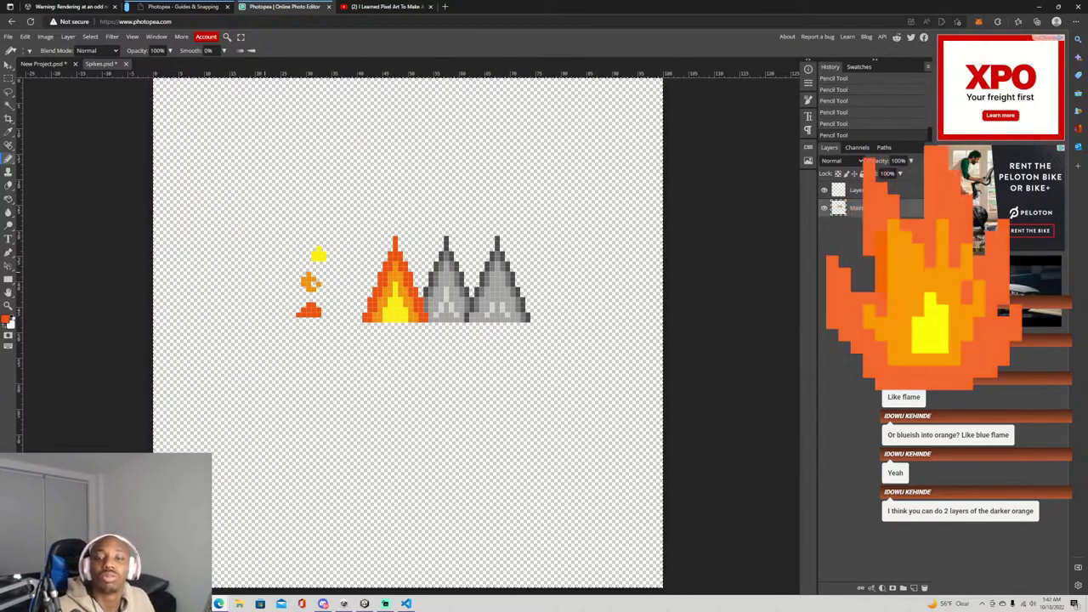
pyautogui.keyDown('alt'); pyautogui.scroll(6, 436, 295); pyautogui.keyUp('alt')
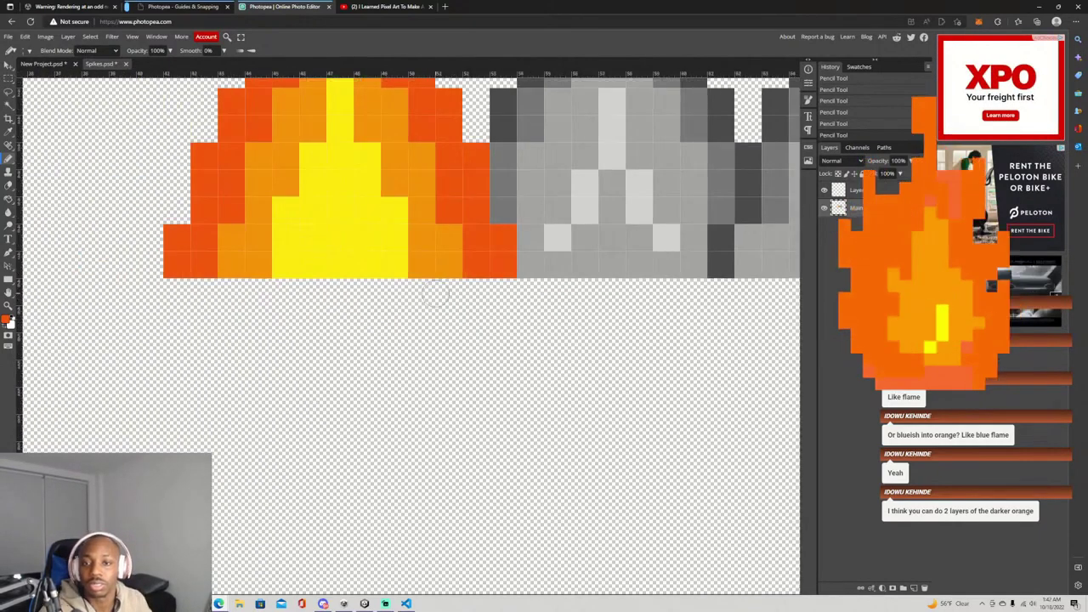
pyautogui.keyDown('alt'); pyautogui.scroll(-3, 436, 296); pyautogui.keyUp('alt')
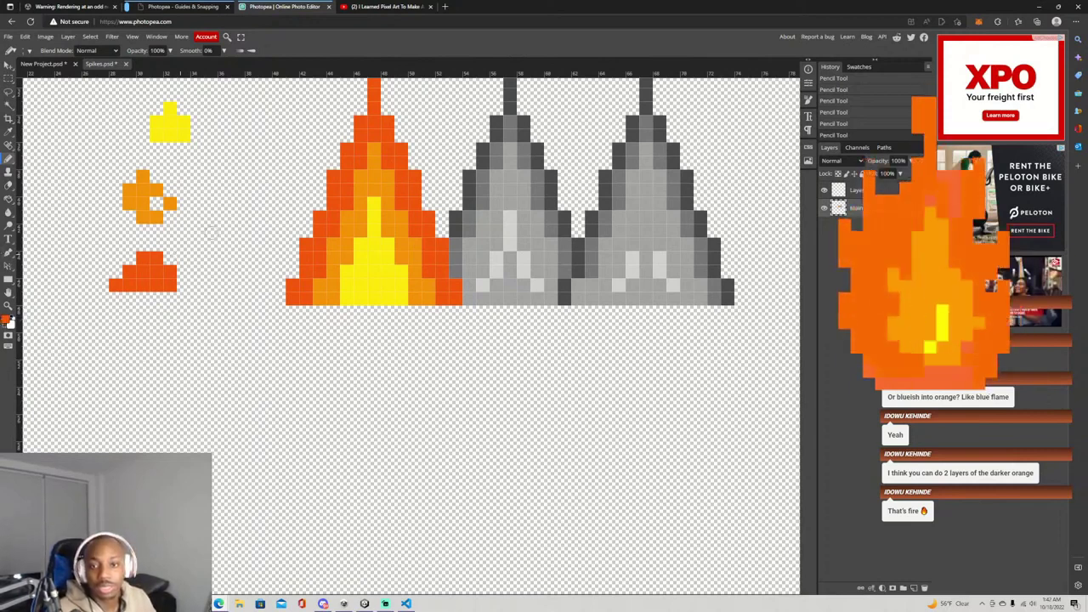
# Recolour the middle spike in red-orange, orange and yellow, and pencil the last spike's outline and upper part in red-orange and orange.
pyautogui.scroll(-1, 277, 242)
pyautogui.scroll(3, 277, 242)
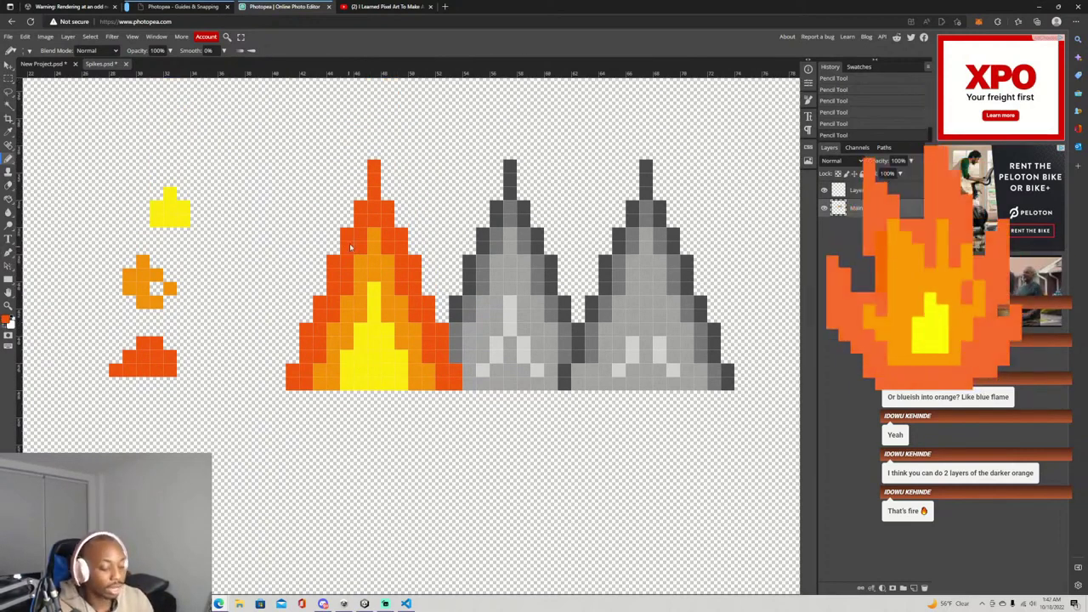
pyautogui.scroll(-2, 350, 247)
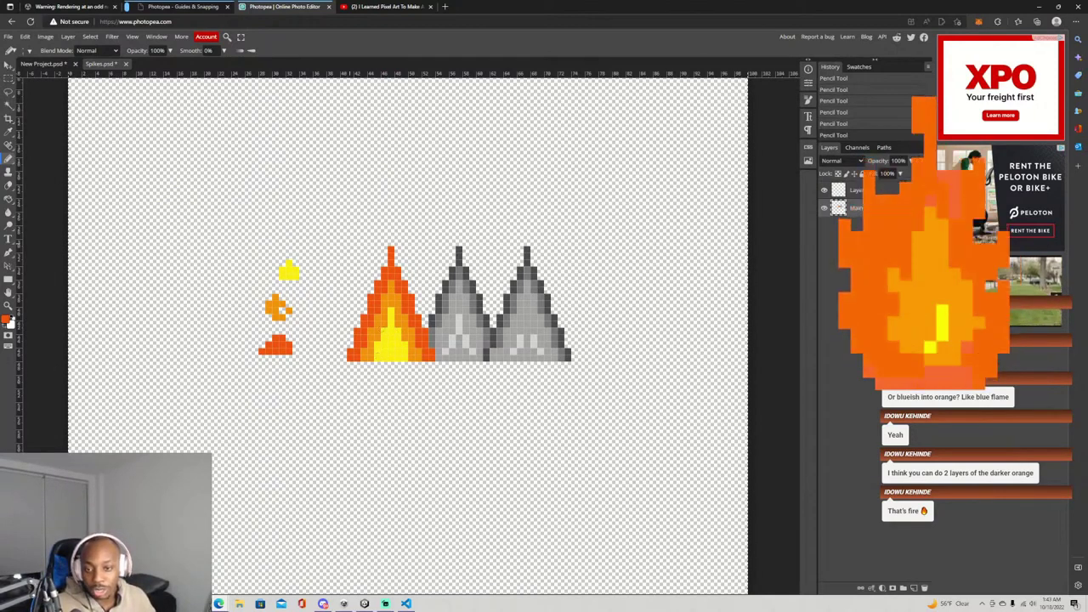
pyautogui.press('i')
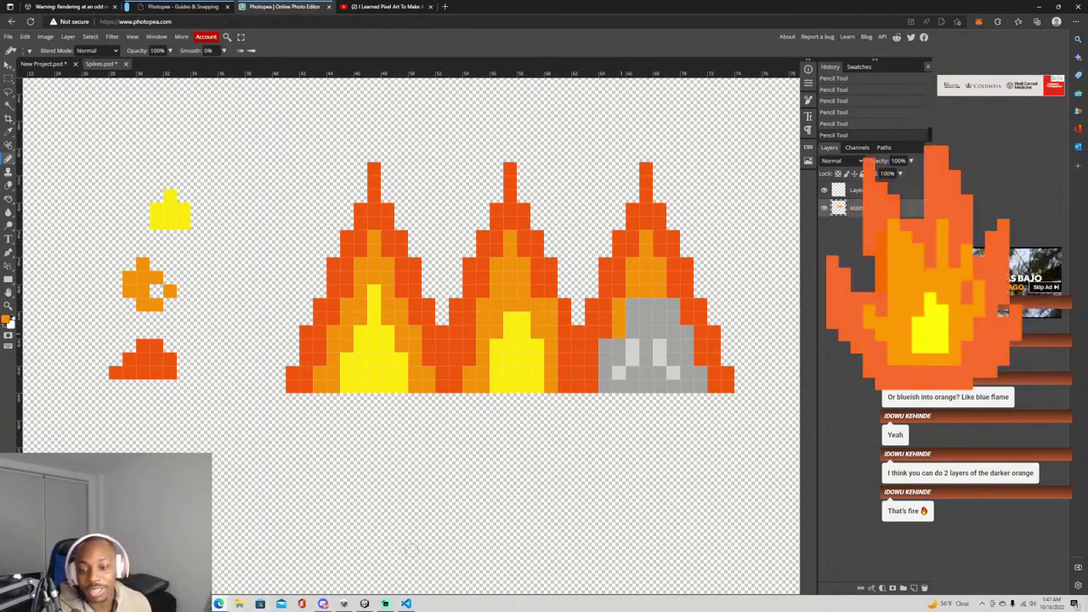
# Switch to Unity to view the grey spikes in the game scene, and bring up the browser window previews.
pyautogui.click(363, 603)
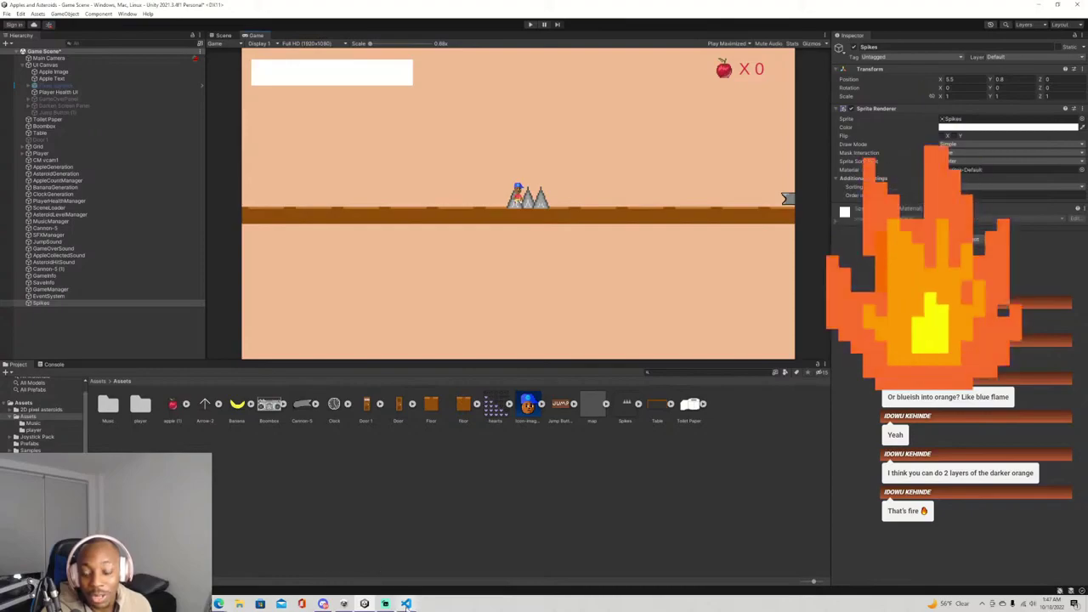
pyautogui.click(218, 604)
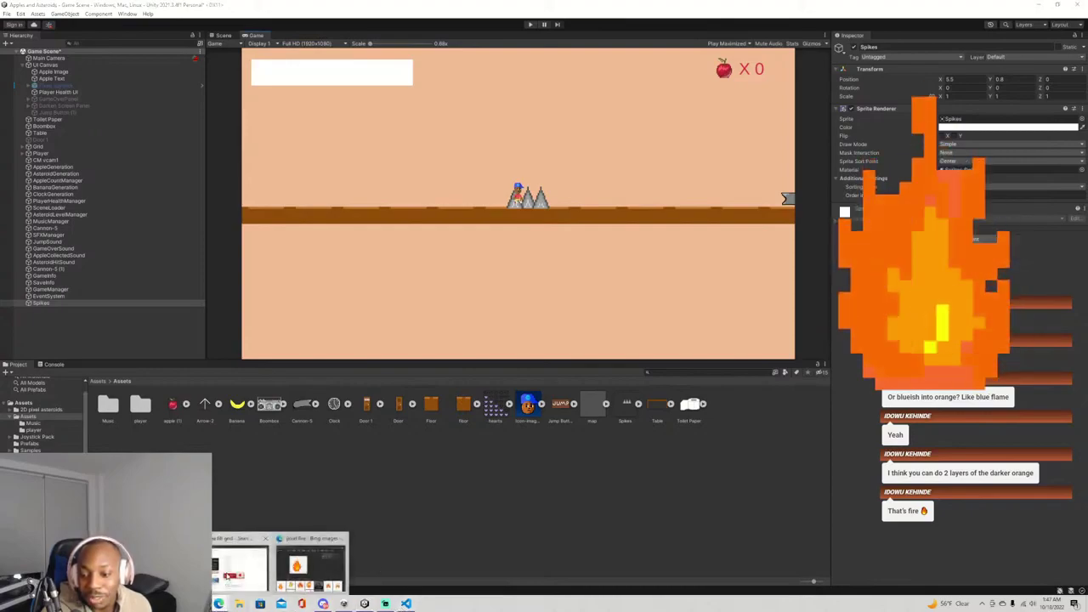
pyautogui.moveTo(170, 568)
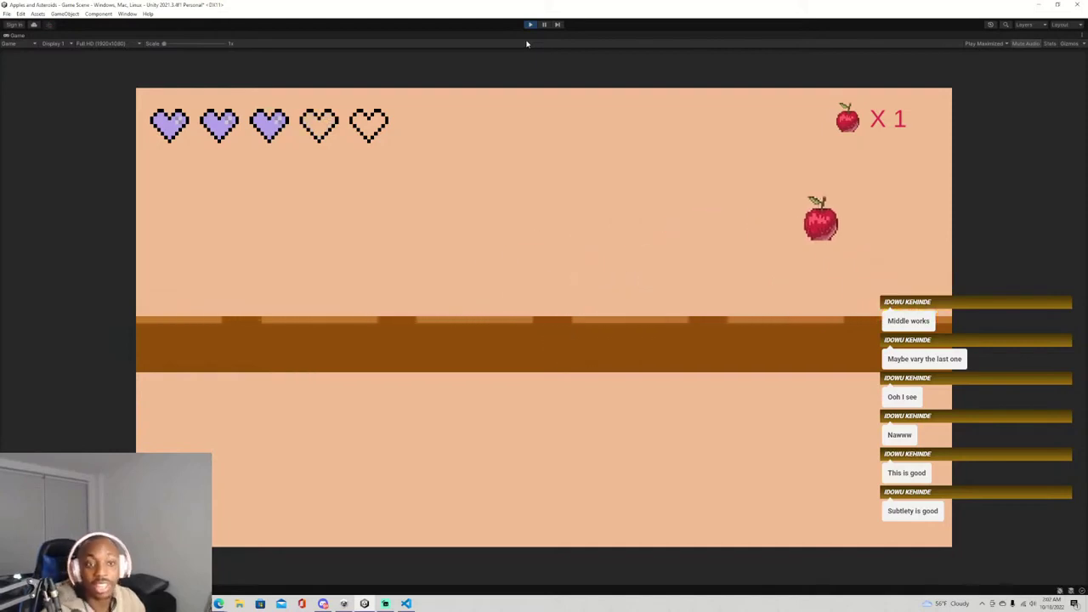
# Playtest running and jumping near the flame-coloured spikes, and stop the game.
pyautogui.press('d')
pyautogui.press('space')
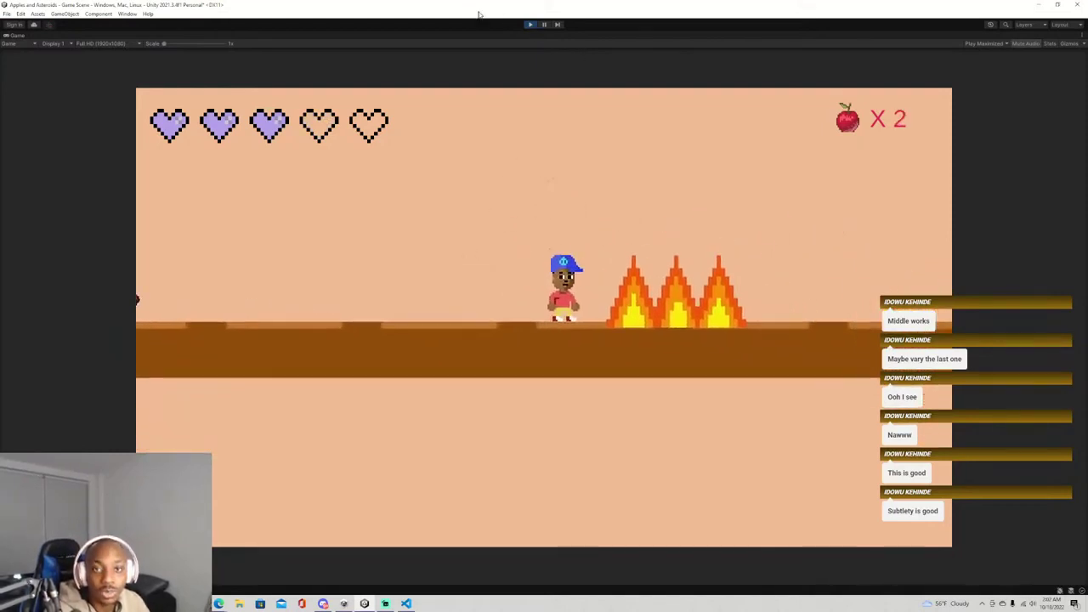
pyautogui.click(531, 24)
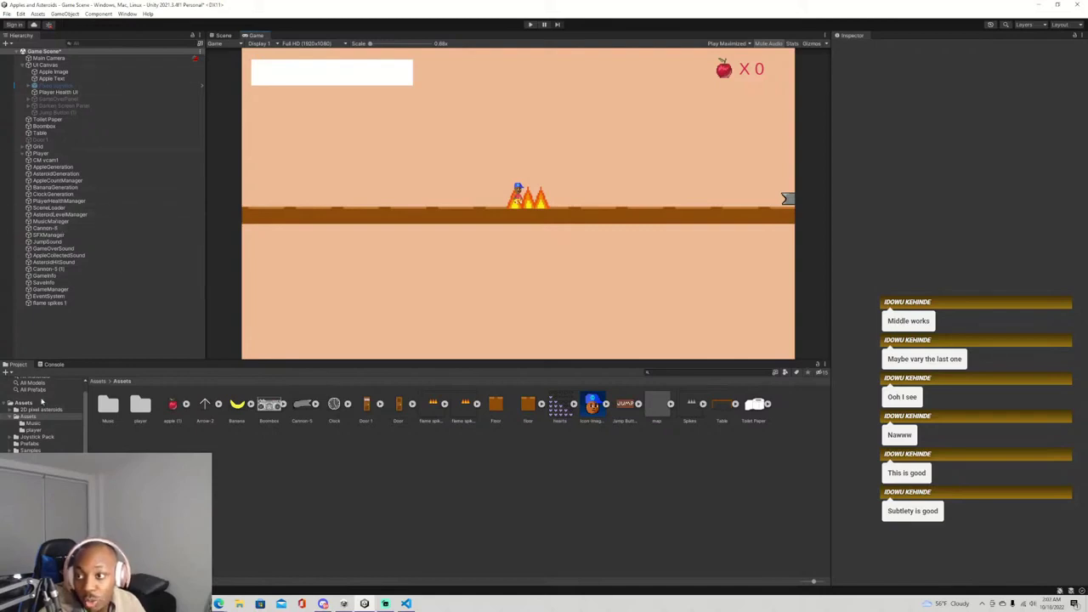
# Select the Player object and inspect its child objects and components.
pyautogui.click(43, 153)
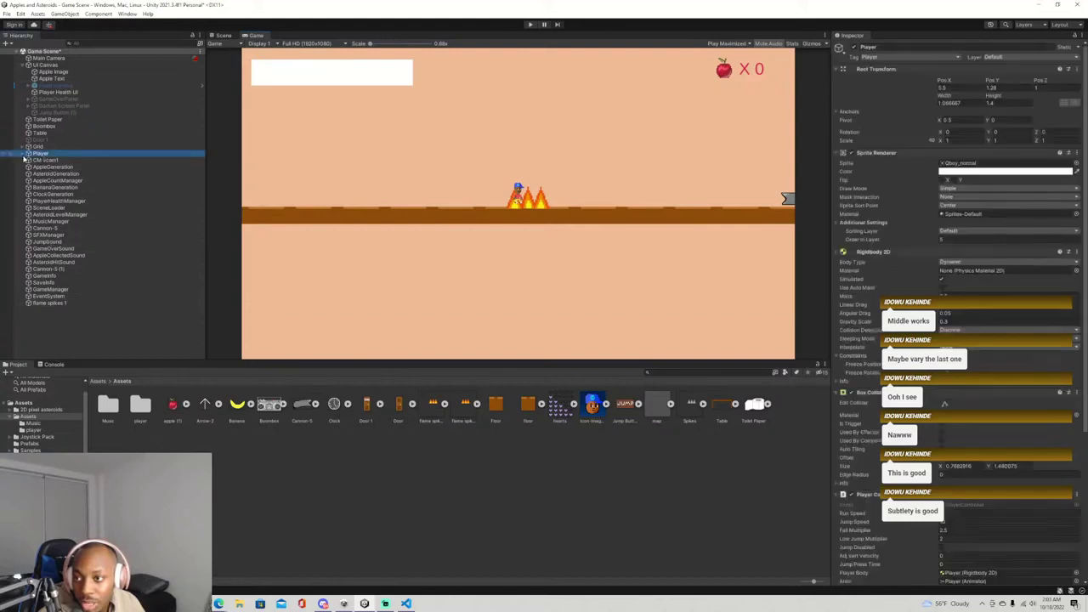
pyautogui.click(23, 154)
pyautogui.click(22, 154)
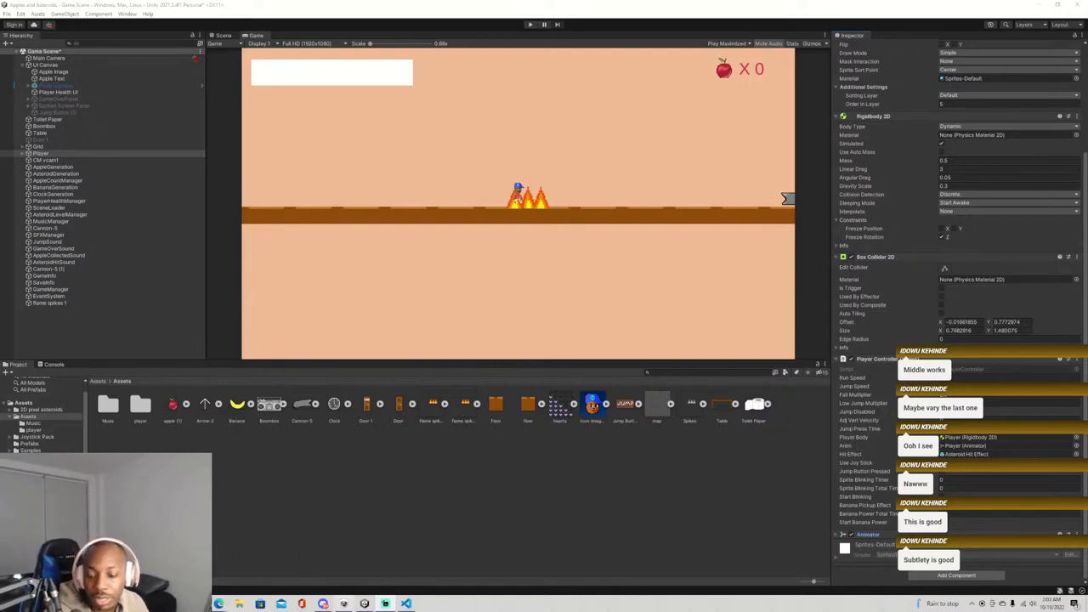
# Switch to Visual Studio Code and look through the GroundHazard.cs script and the Asteroid Scripts folder.
pyautogui.moveTo(365, 602)
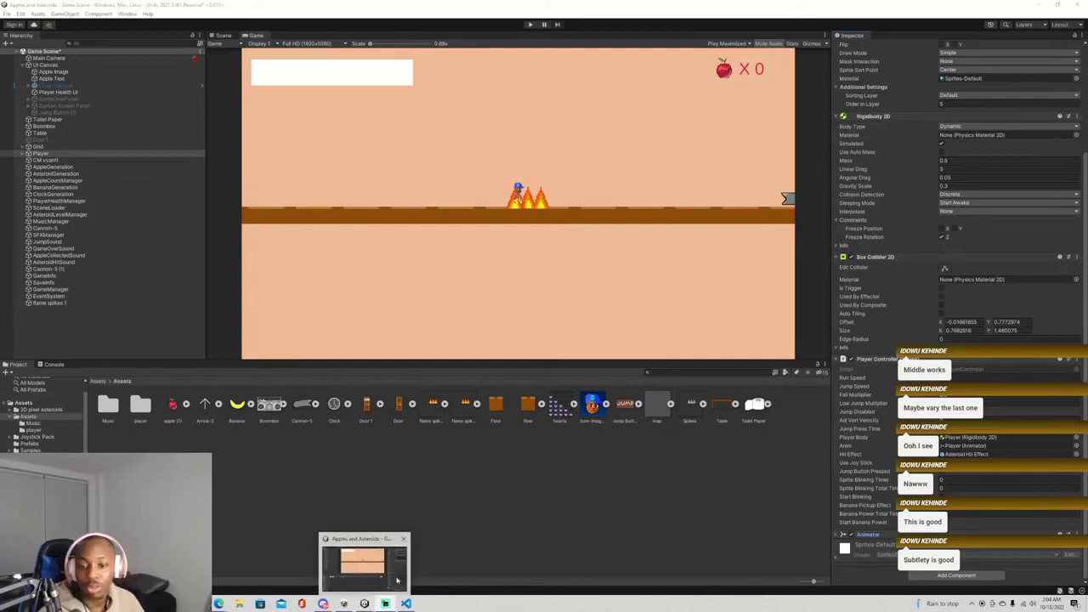
pyautogui.moveTo(399, 602)
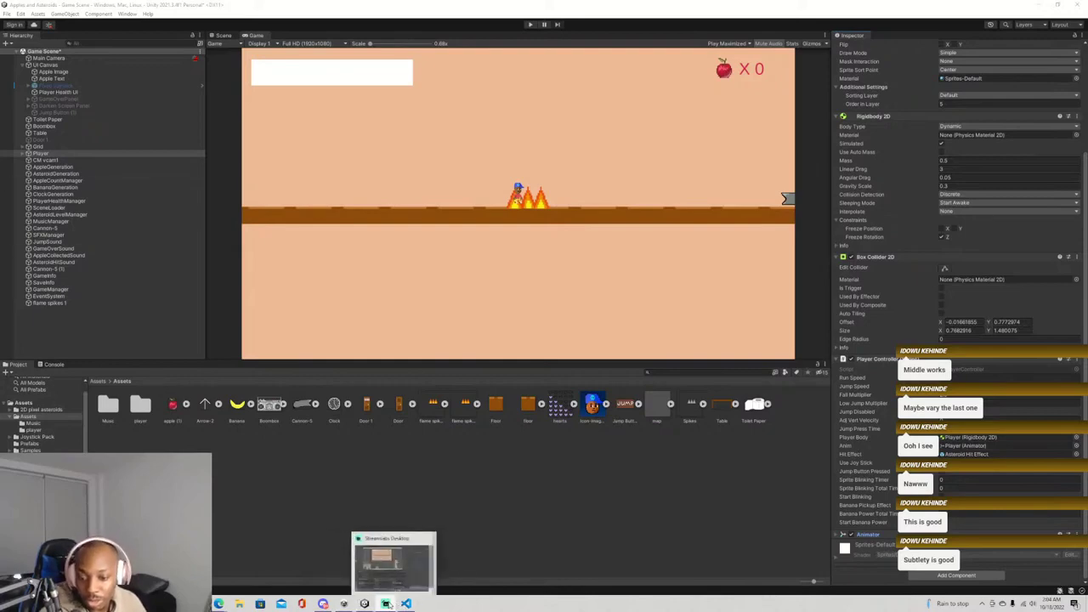
pyautogui.click(406, 603)
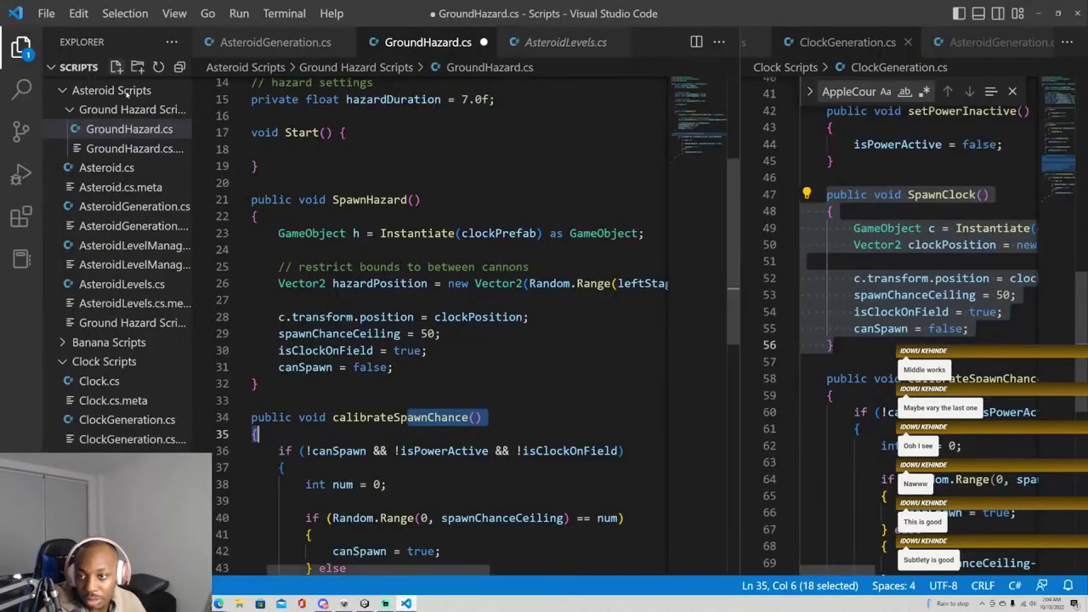
pyautogui.scroll(1, 477, 325)
pyautogui.scroll(-2, 476, 325)
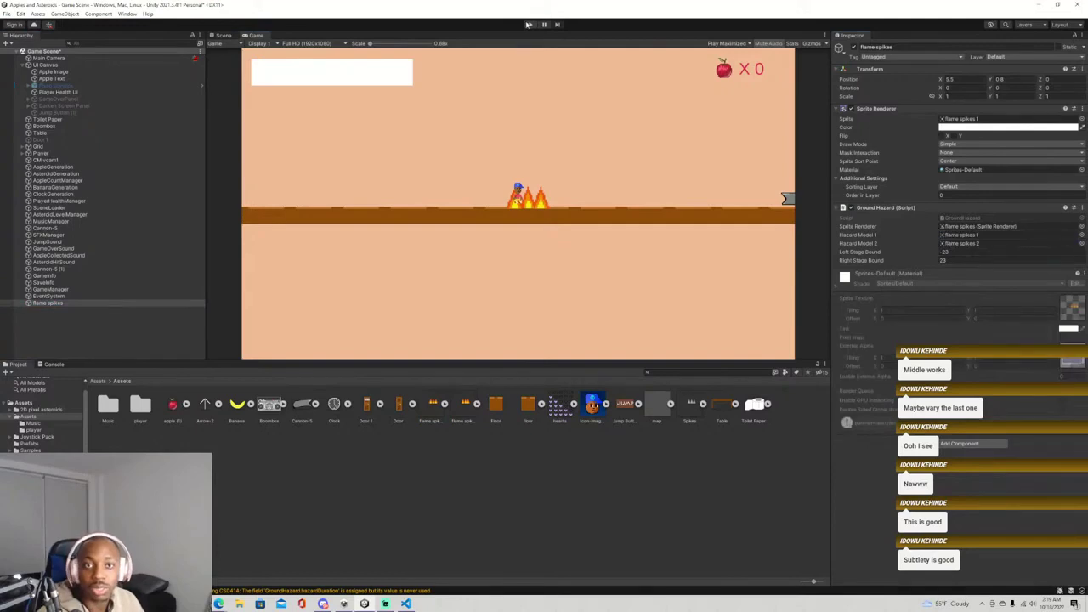
# Start the game in Unity, run the character back and forth to test the scripted flame spikes hazard, and stop the game.
pyautogui.click(529, 24)
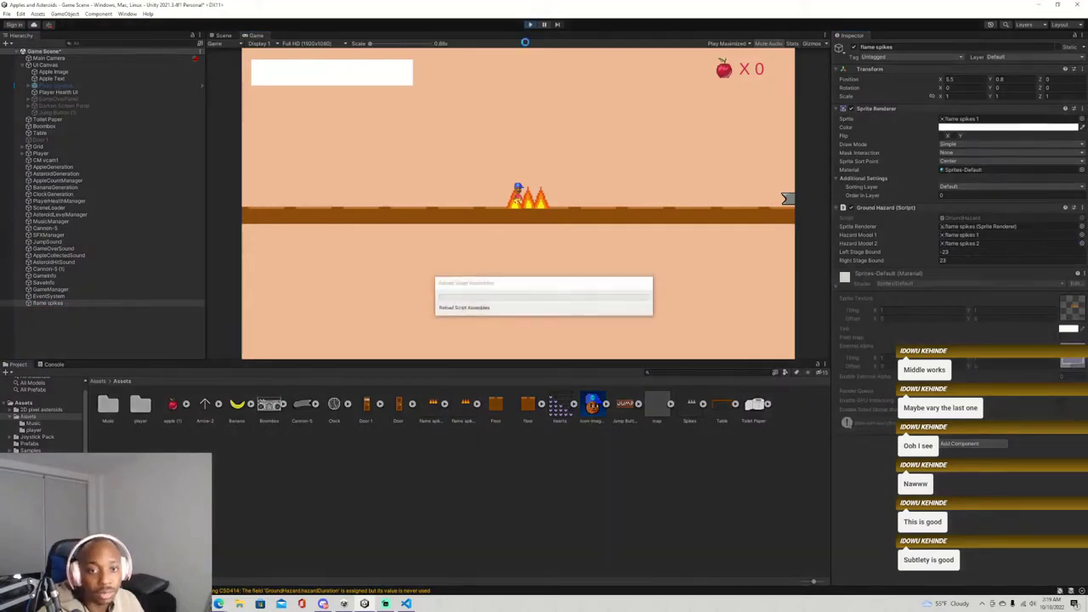
pyautogui.press('a')
pyautogui.press('d')
pyautogui.press('a')
pyautogui.press('Left')
pyautogui.press('Right')
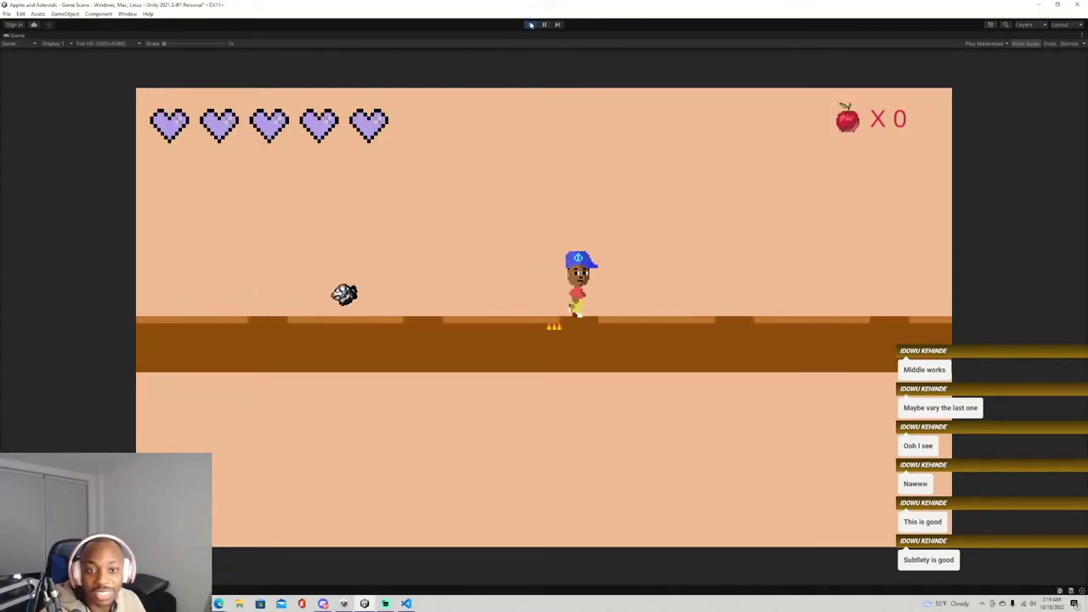
pyautogui.click(531, 28)
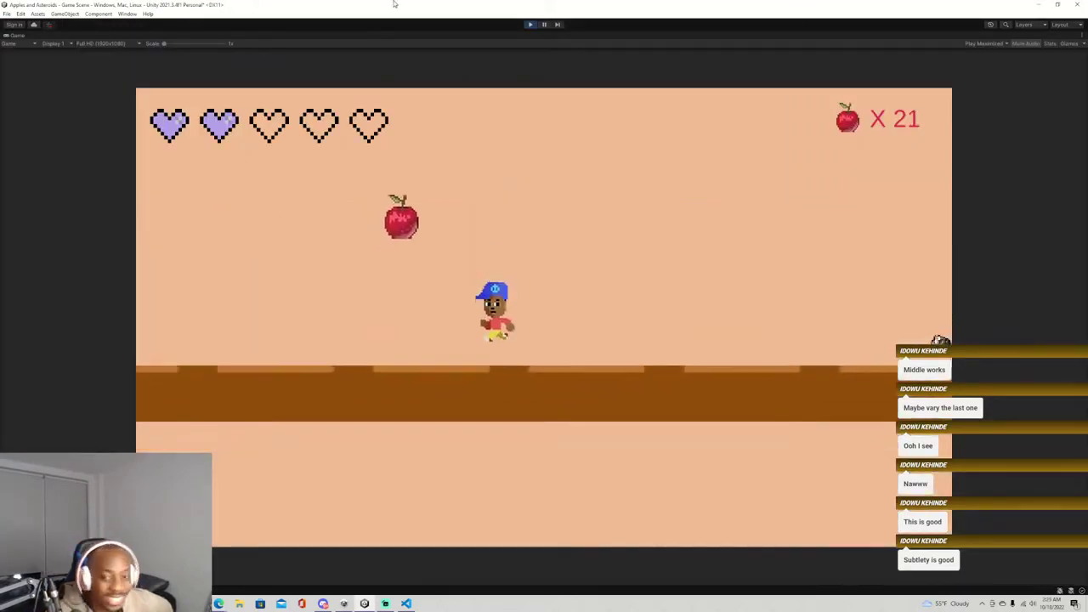
# Playtest the flame spikes hazard by running and jumping across the stage while collecting apples and dodging asteroids.
pyautogui.press('space')
pyautogui.press('space')
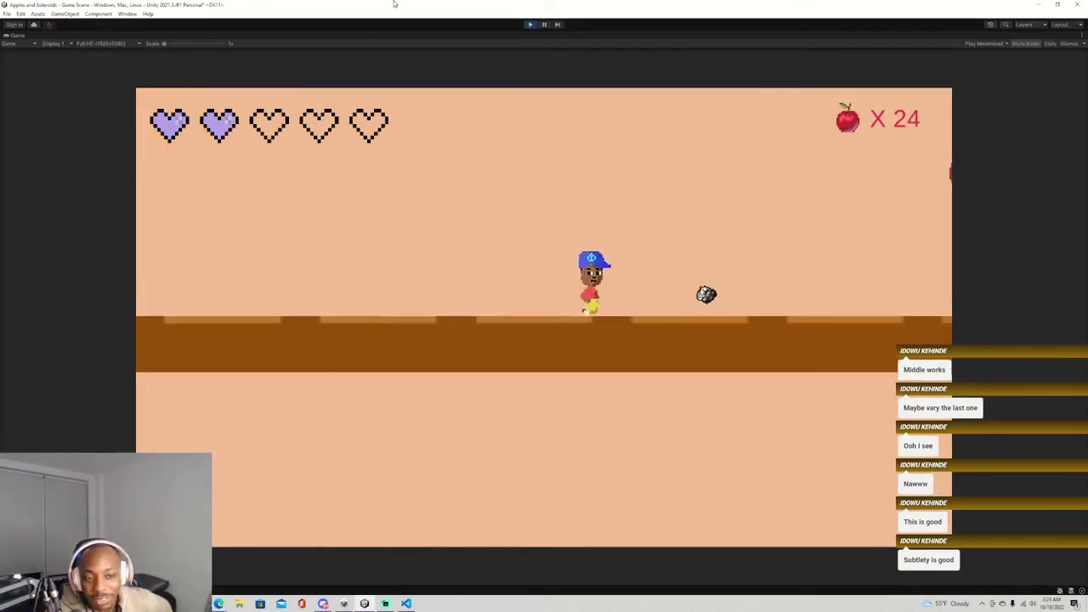
pyautogui.press('space')
pyautogui.press('space')
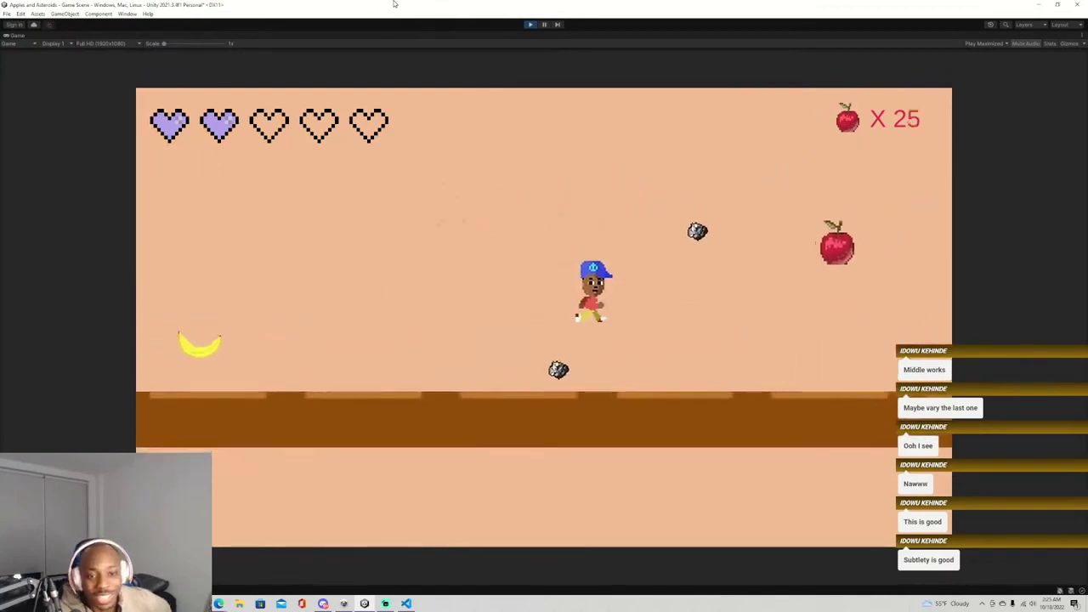
pyautogui.press('space')
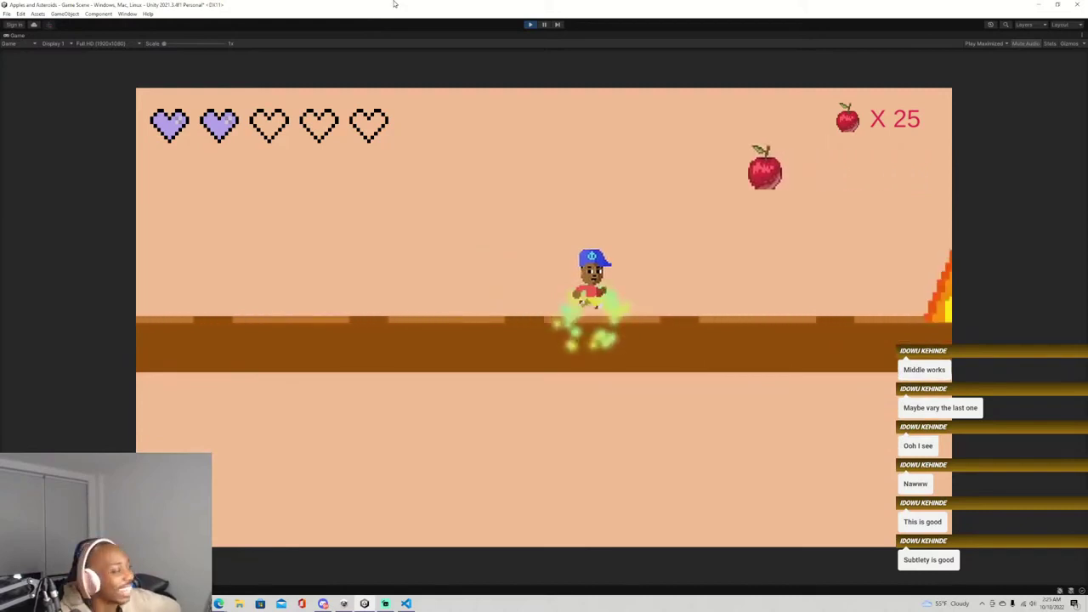
pyautogui.press('space')
pyautogui.press('space')
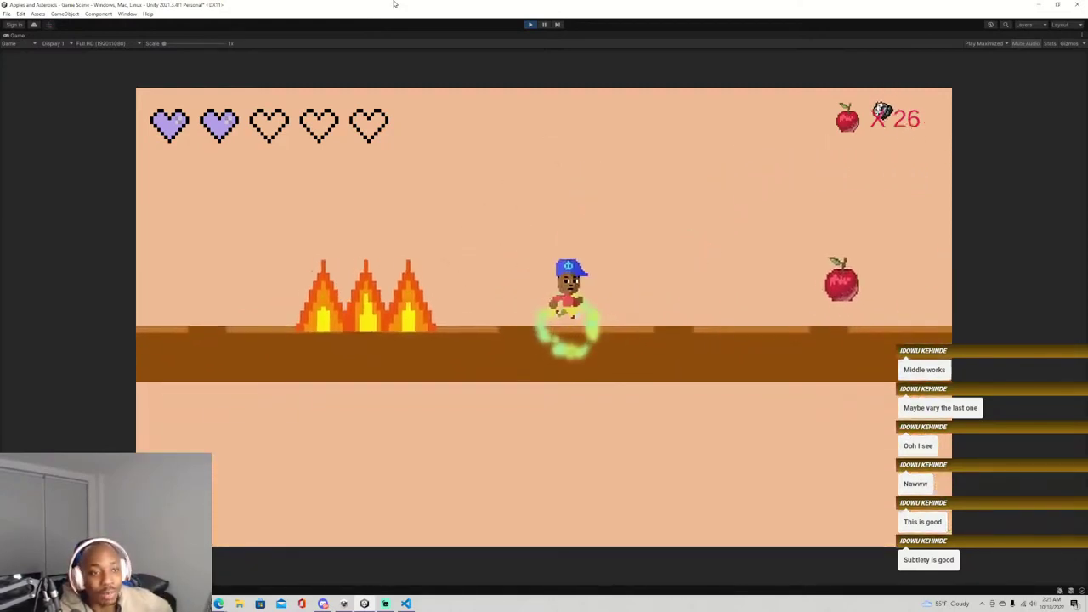
pyautogui.press('space')
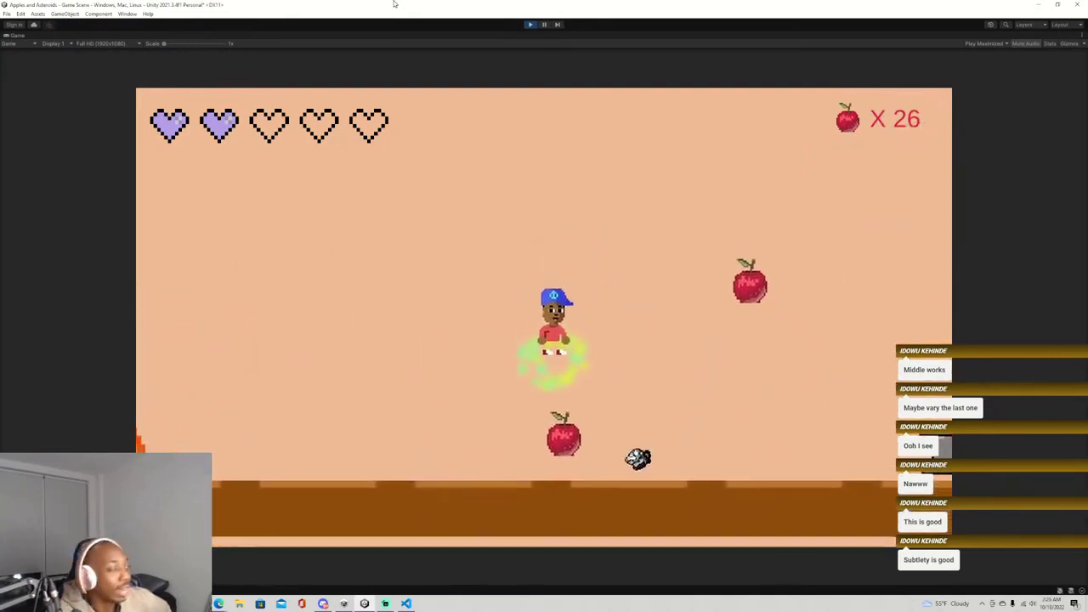
pyautogui.press('space')
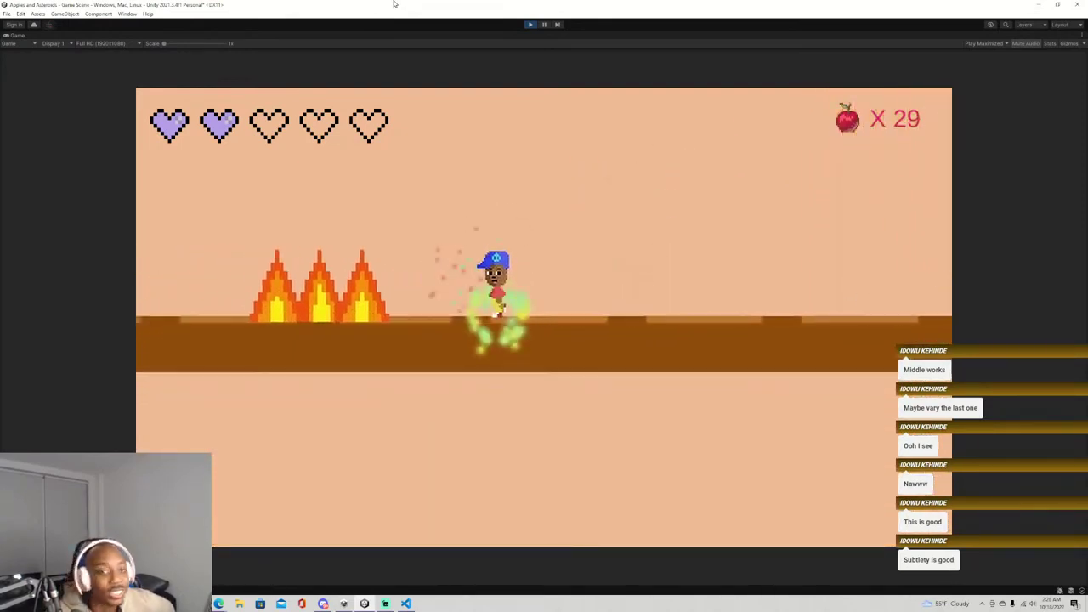
pyautogui.press('space')
pyautogui.press('space')
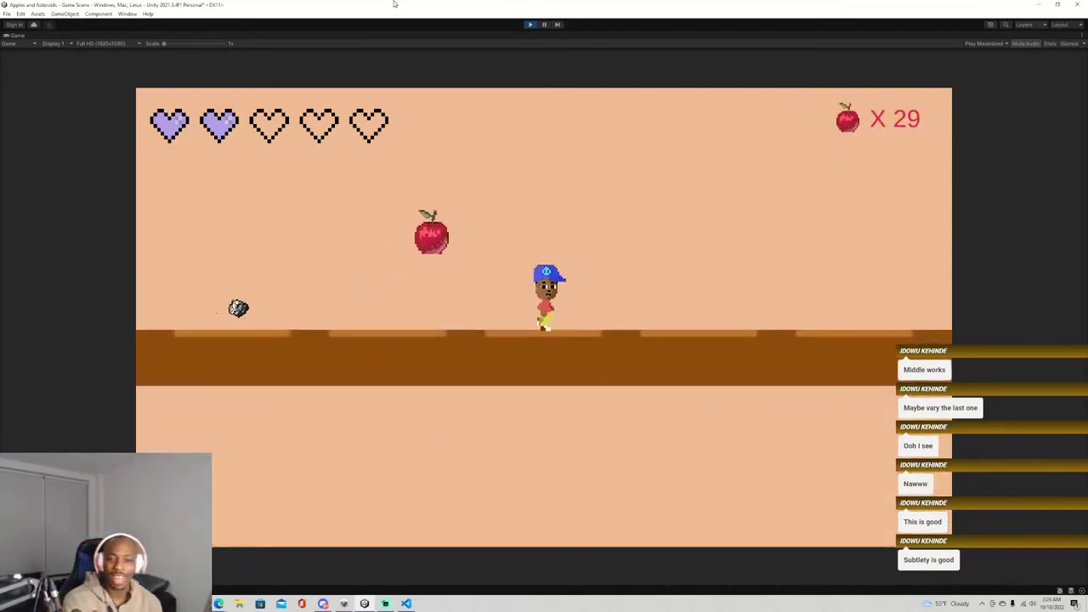
pyautogui.press('space')
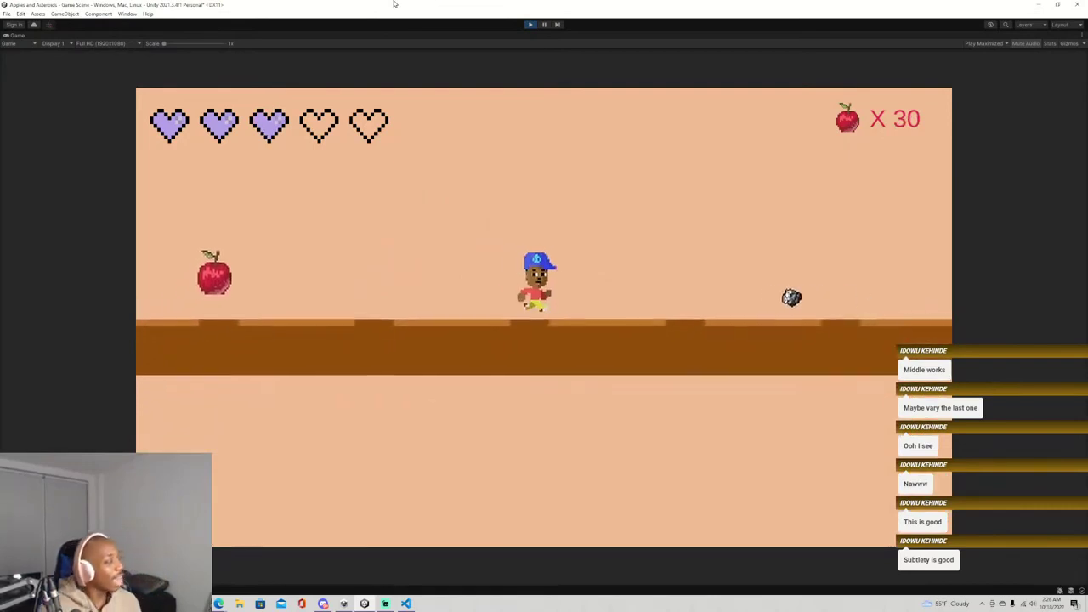
pyautogui.press('space')
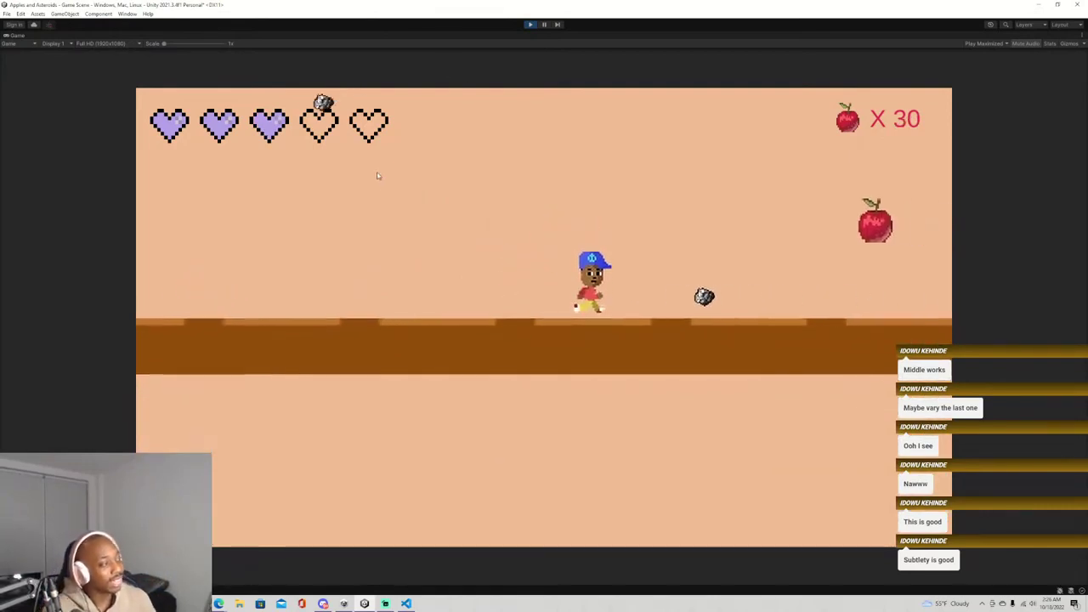
pyautogui.press('space')
pyautogui.press('space')
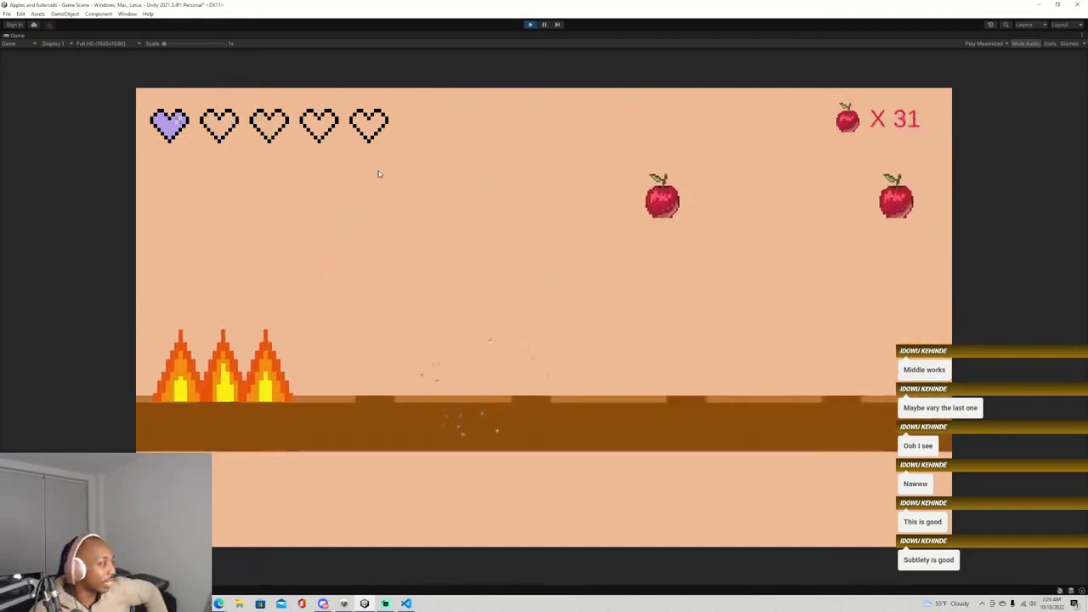
pyautogui.press('space')
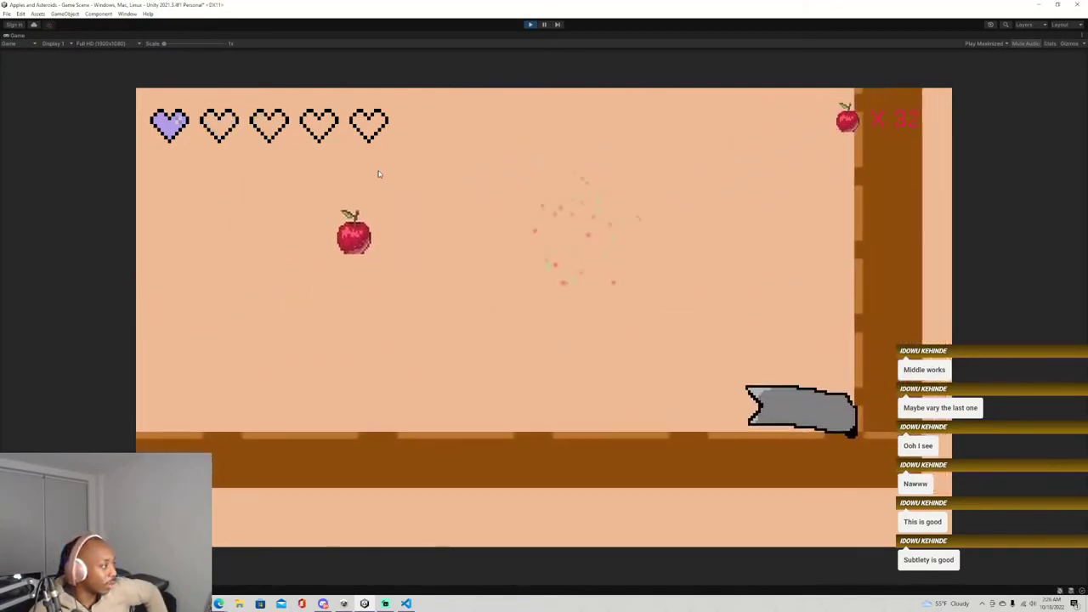
pyautogui.press('space')
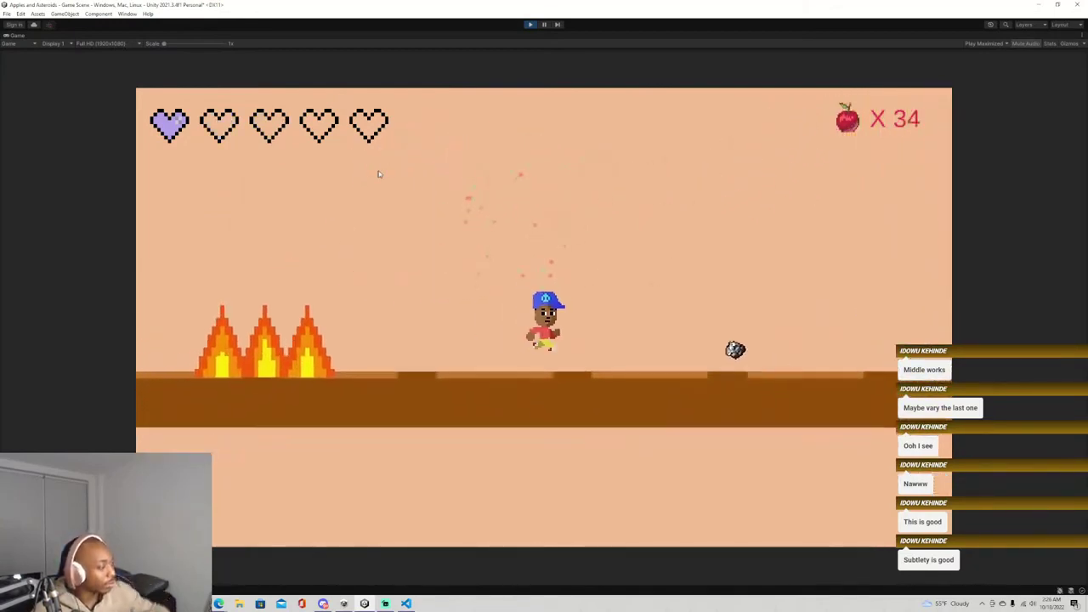